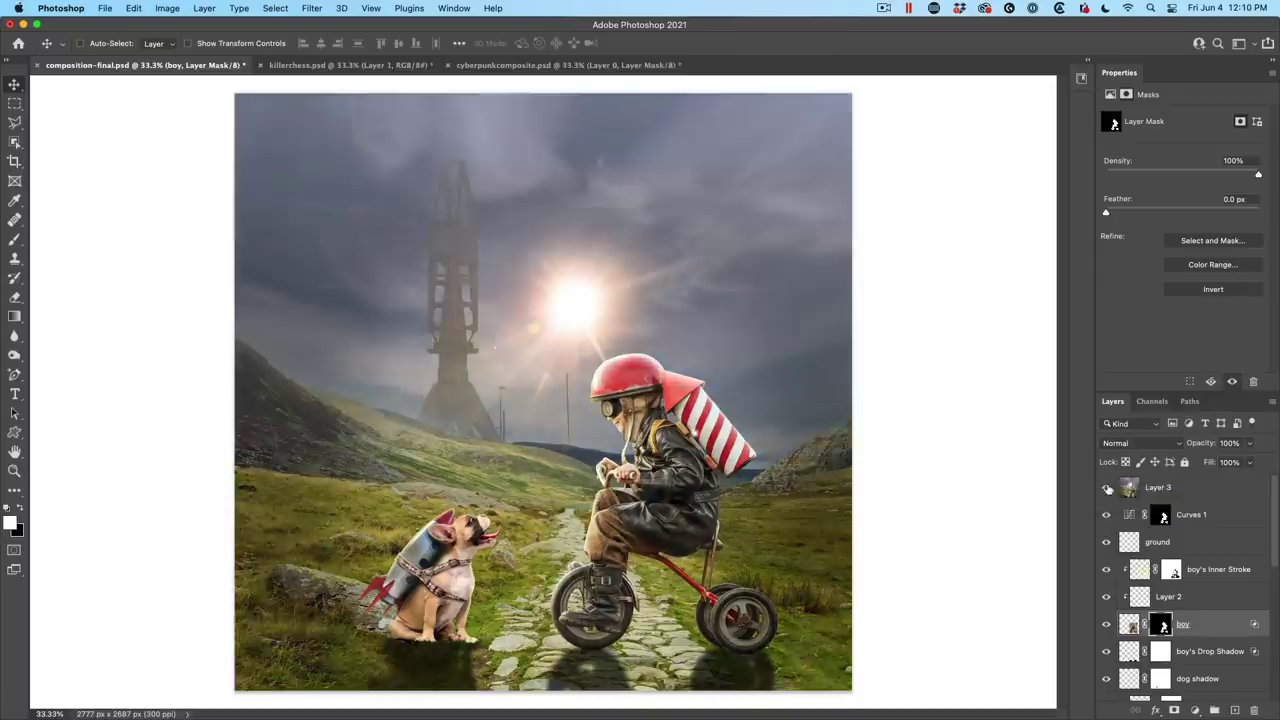
click(1107, 488)
Toggle and select Layer 3, give it a reveal-all mask, and view Layer 1's mask in grayscale.
click(1160, 487)
click(1174, 710)
key(b)
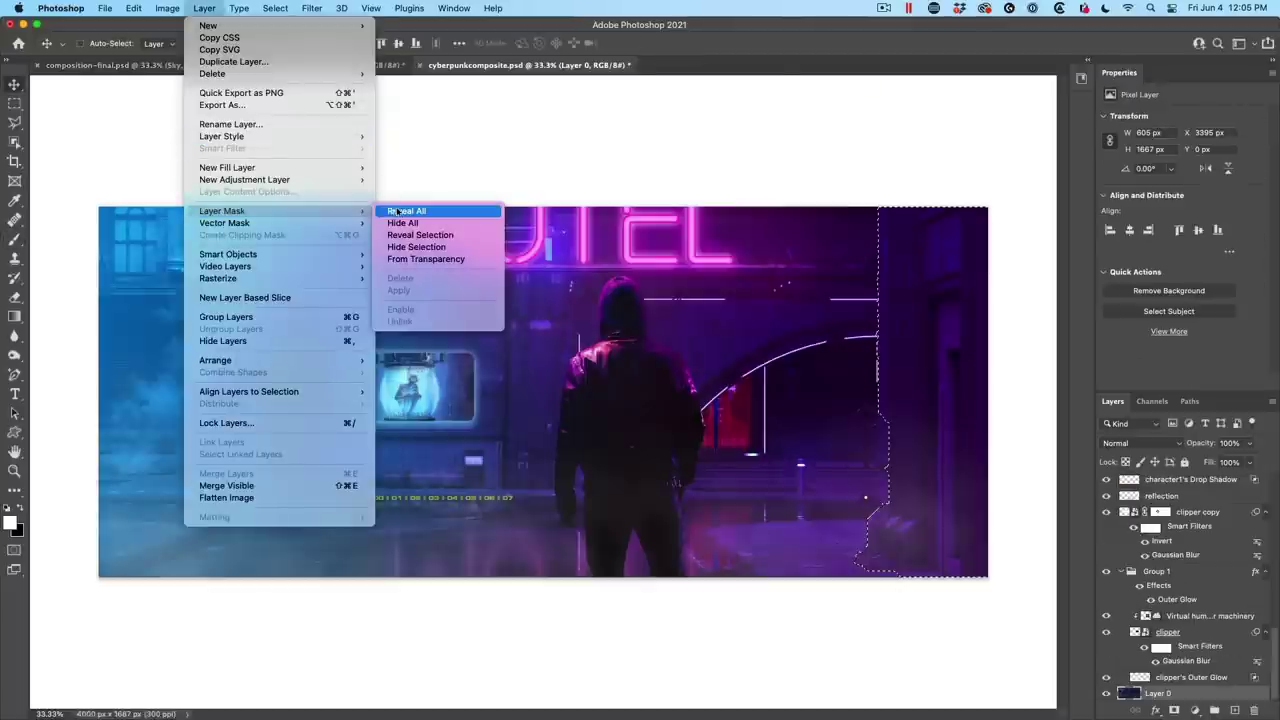
click(405, 211)
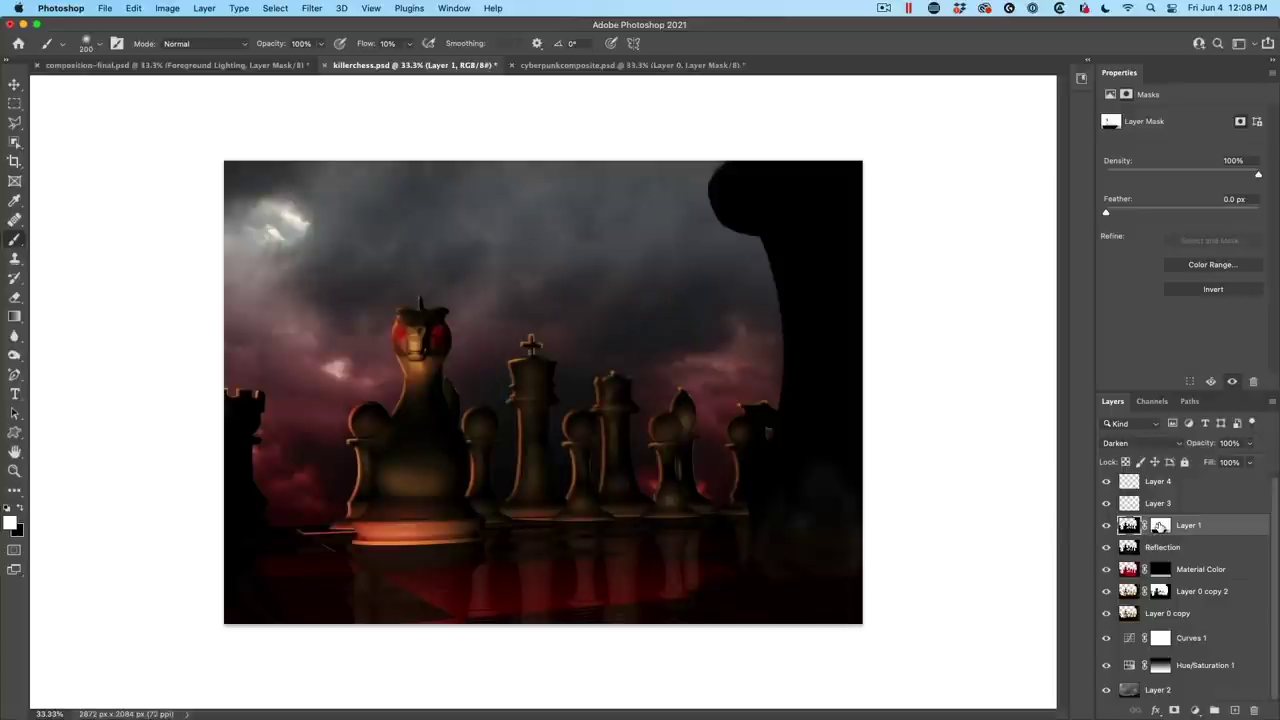
alt+click(1162, 527)
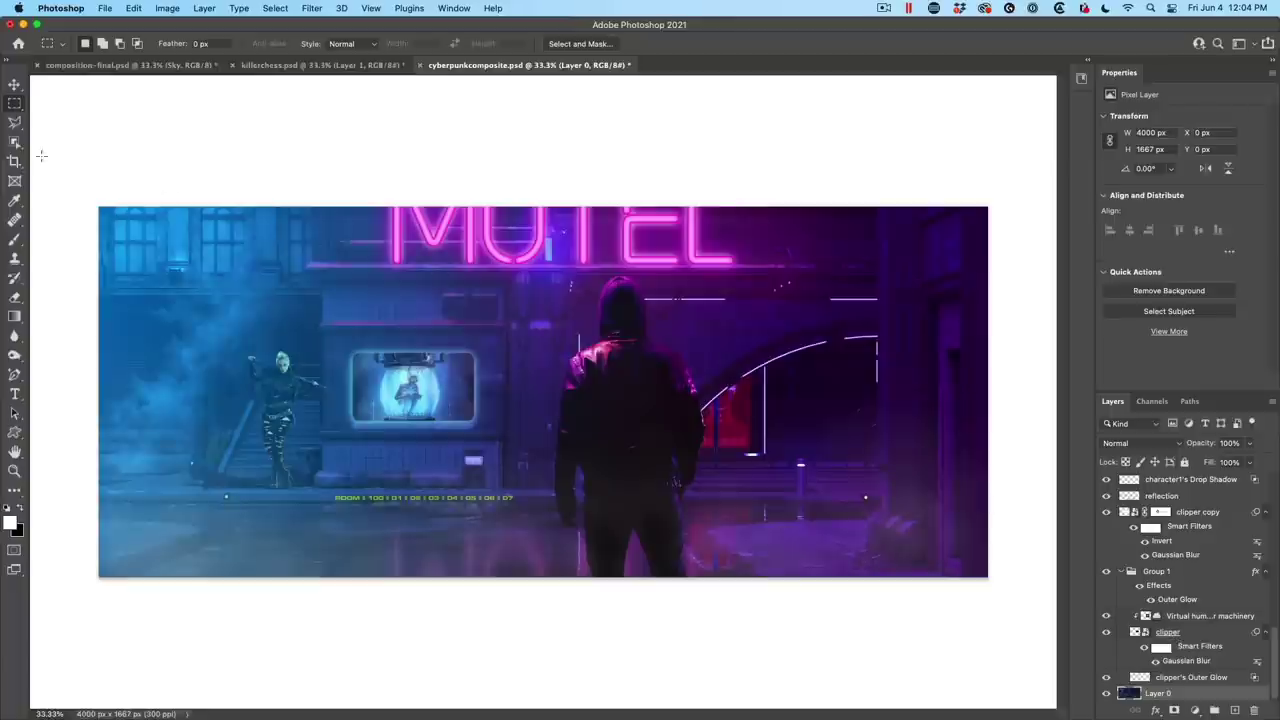
Select the right-hand building with Object Selection, then redraw it as a rectangular marquee.
click(15, 141)
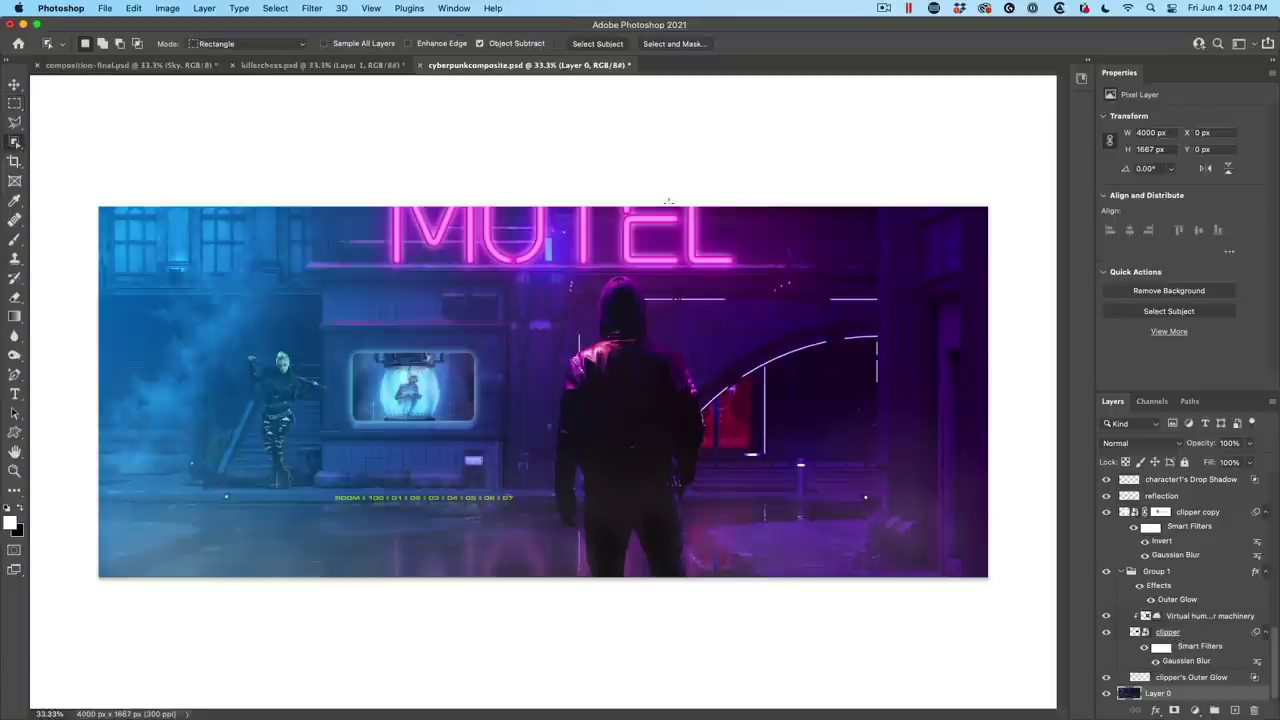
drag(1046, 192, 841, 584)
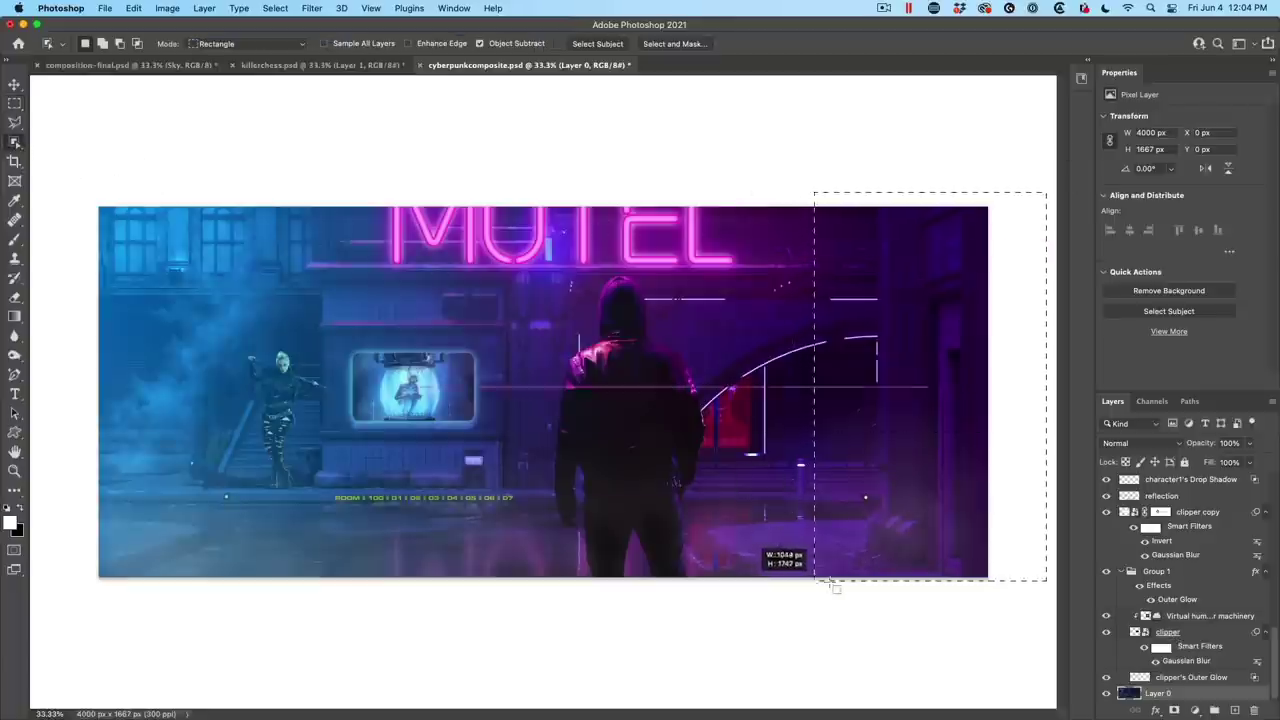
key(m)
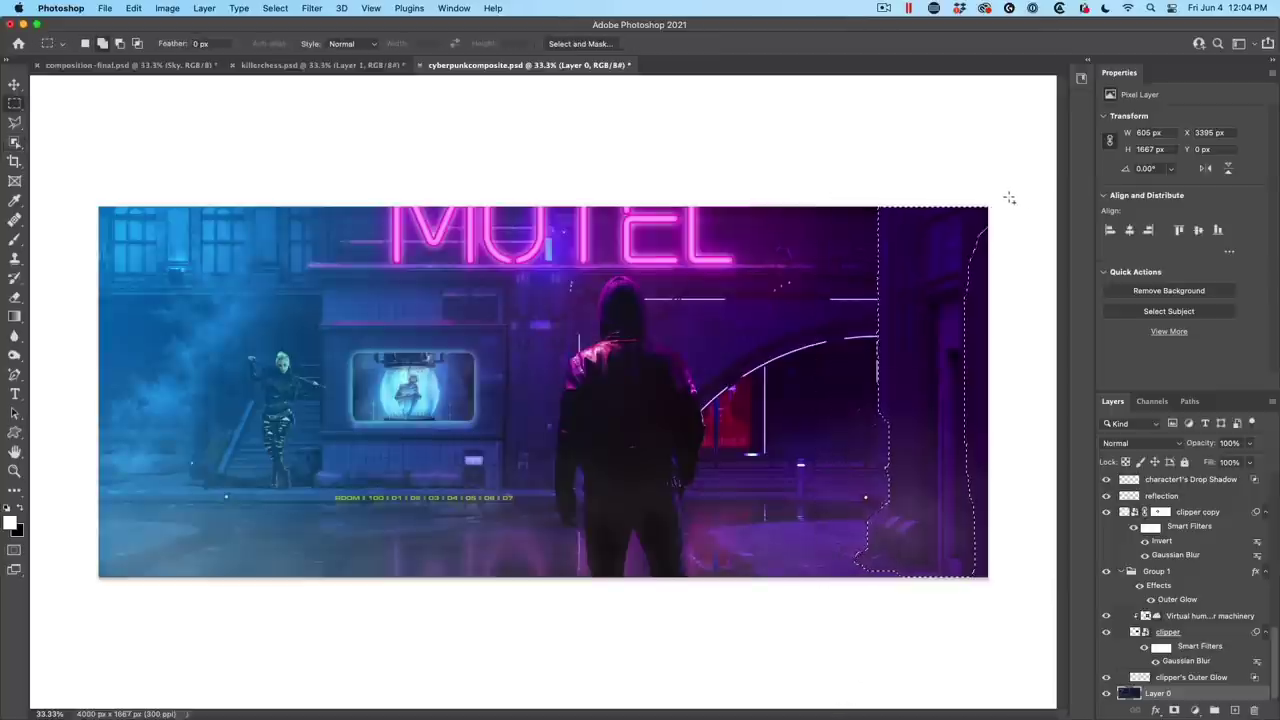
mouse_move(1008, 194)
mouse_down()
mouse_move(912, 428)
mouse_move(900, 560)
mouse_up()
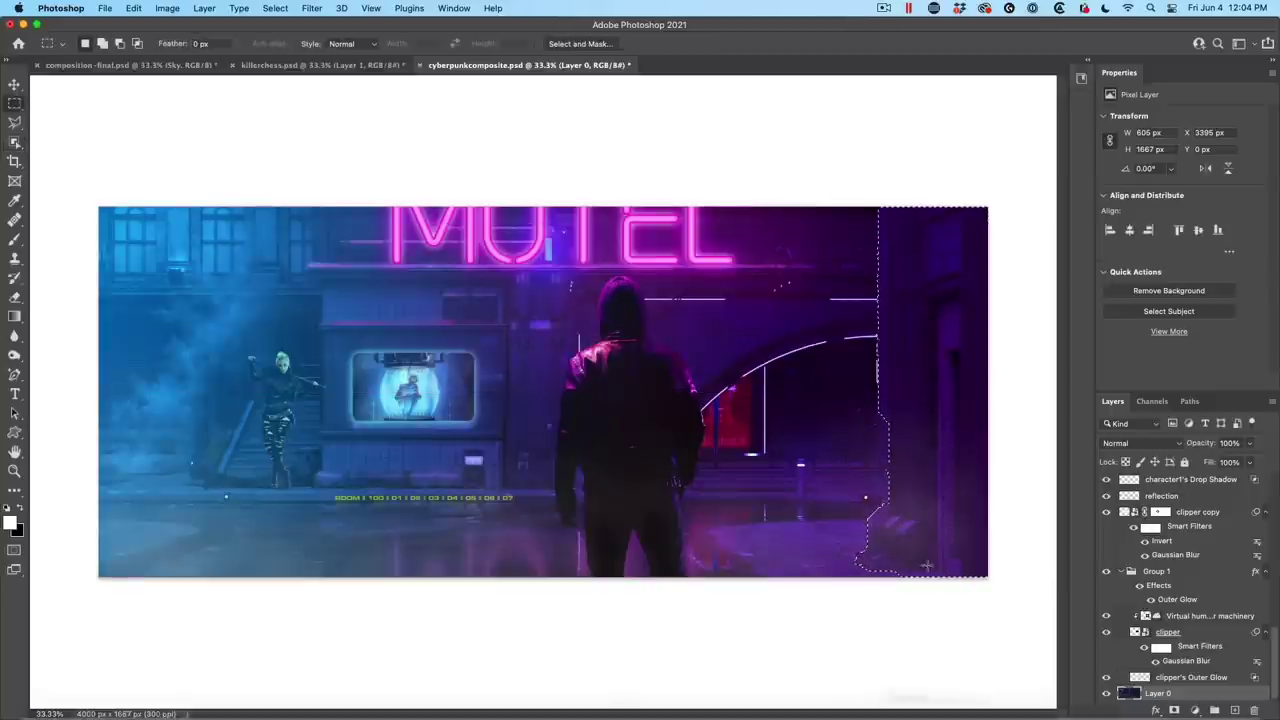
key(v)
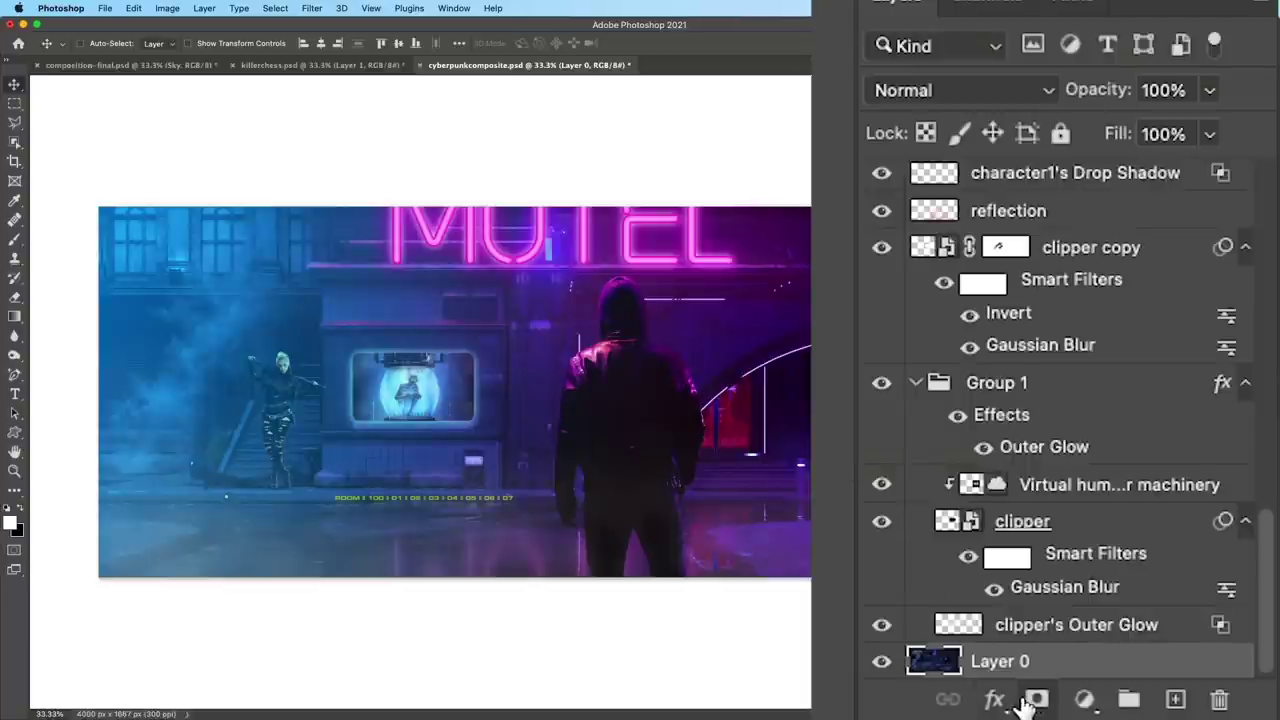
Try and undo show and hide masks on Layer 0, then add a Reveal All mask from the Layer menu.
click(1173, 710)
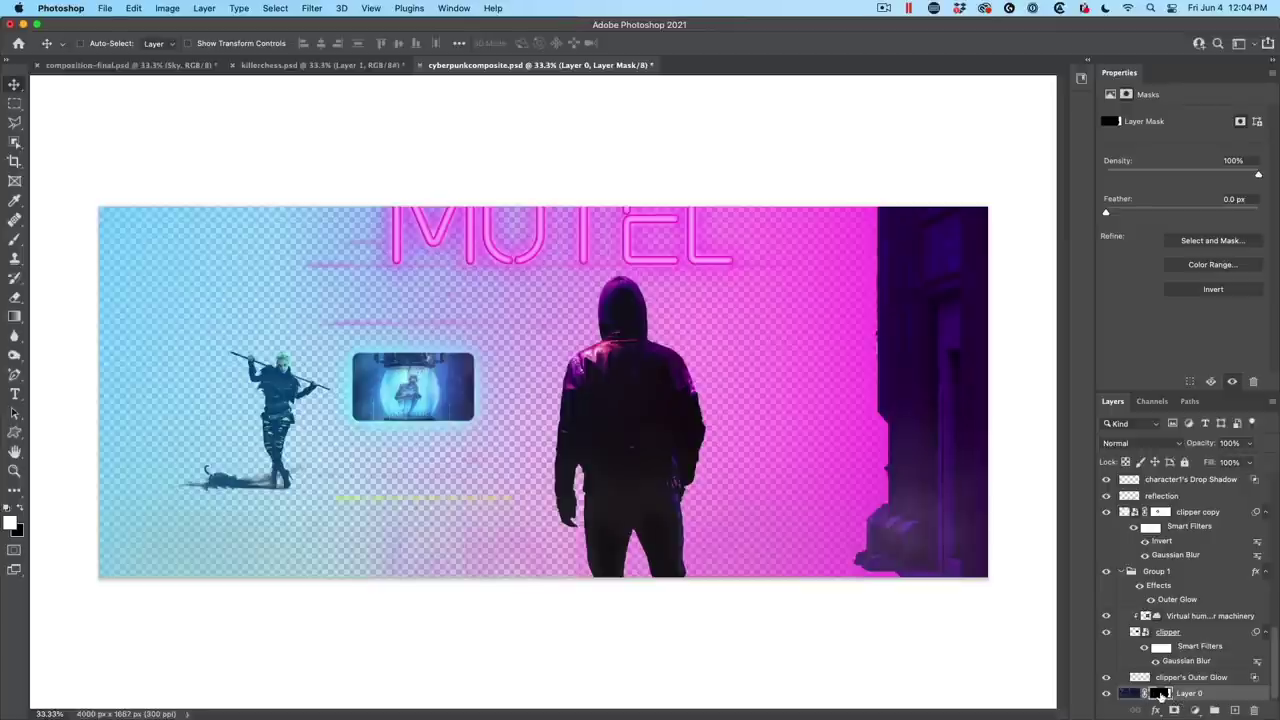
key(ctrl+z)
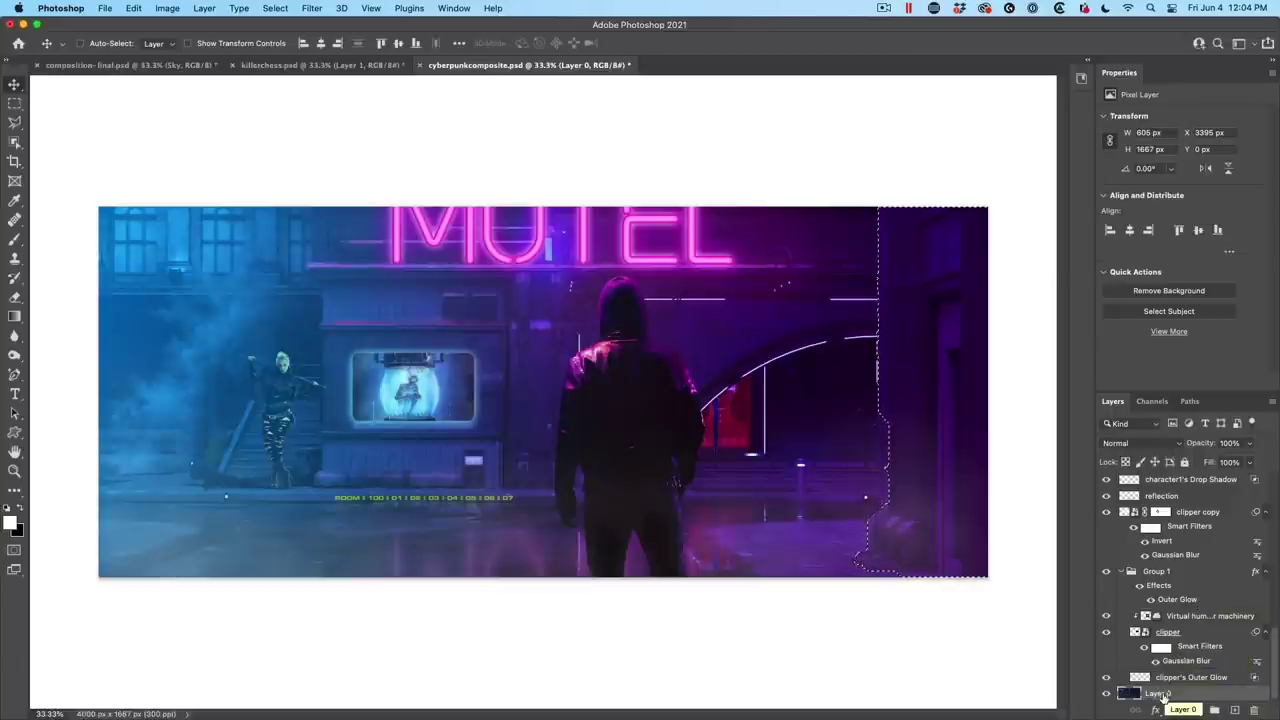
click(1174, 710)
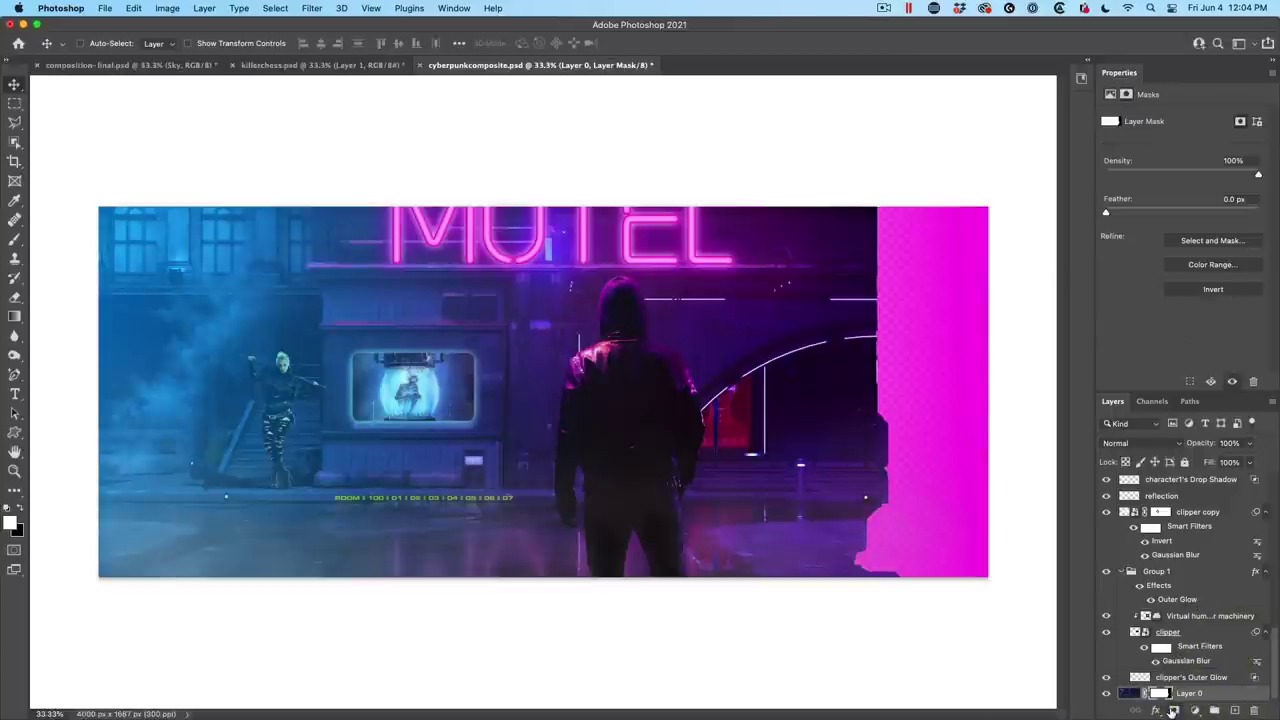
key(ctrl+z)
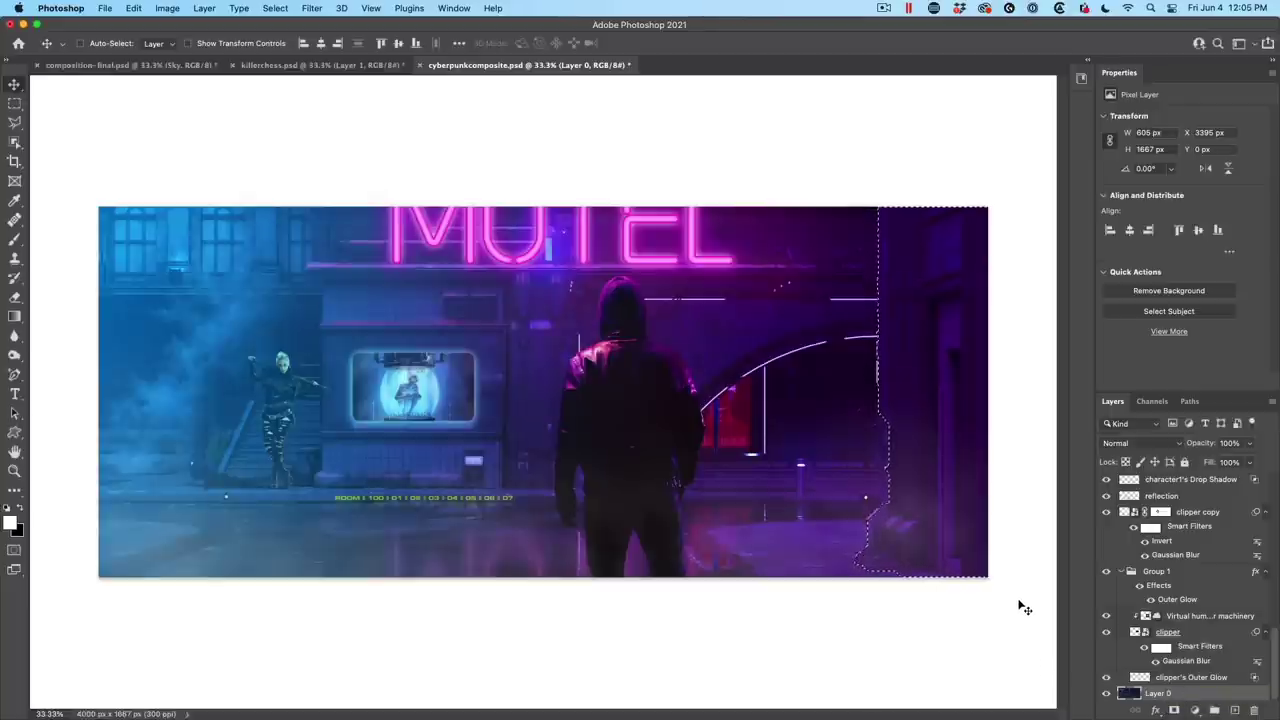
click(204, 9)
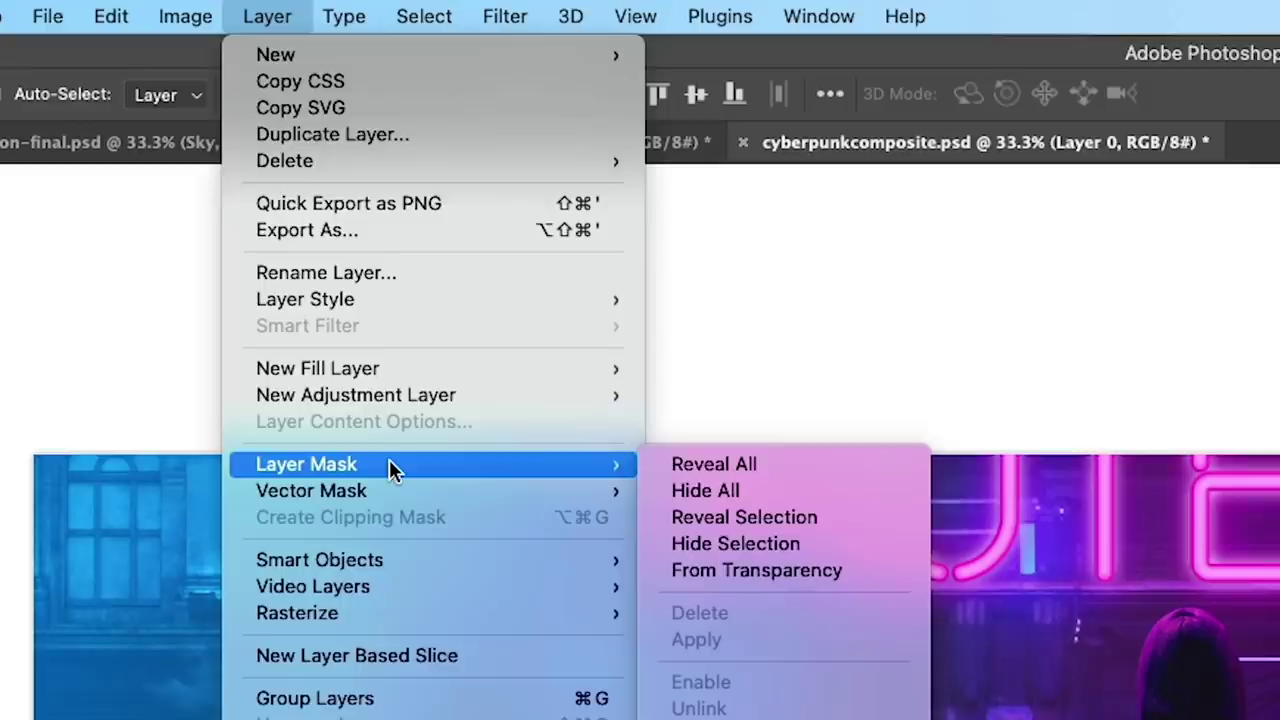
click(697, 466)
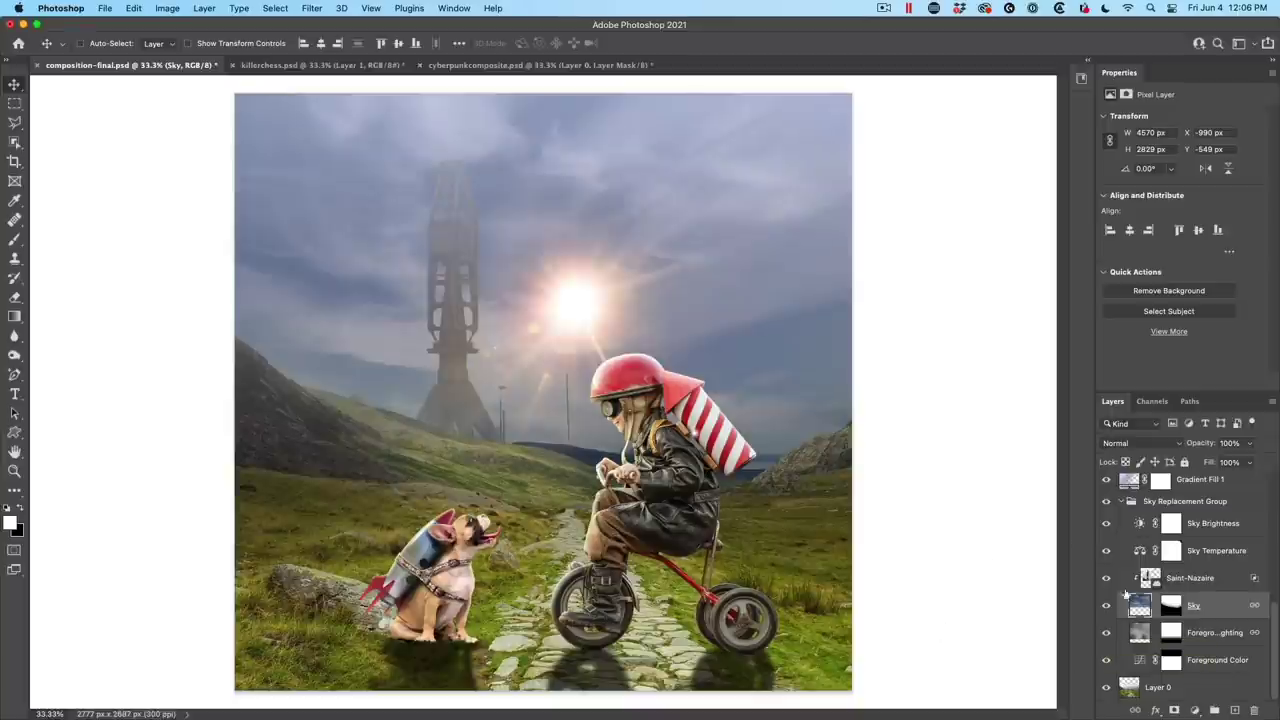
Fill the Foreground Lighting mask with black, comparing visibility, and test-move the layer's content.
click(1165, 630)
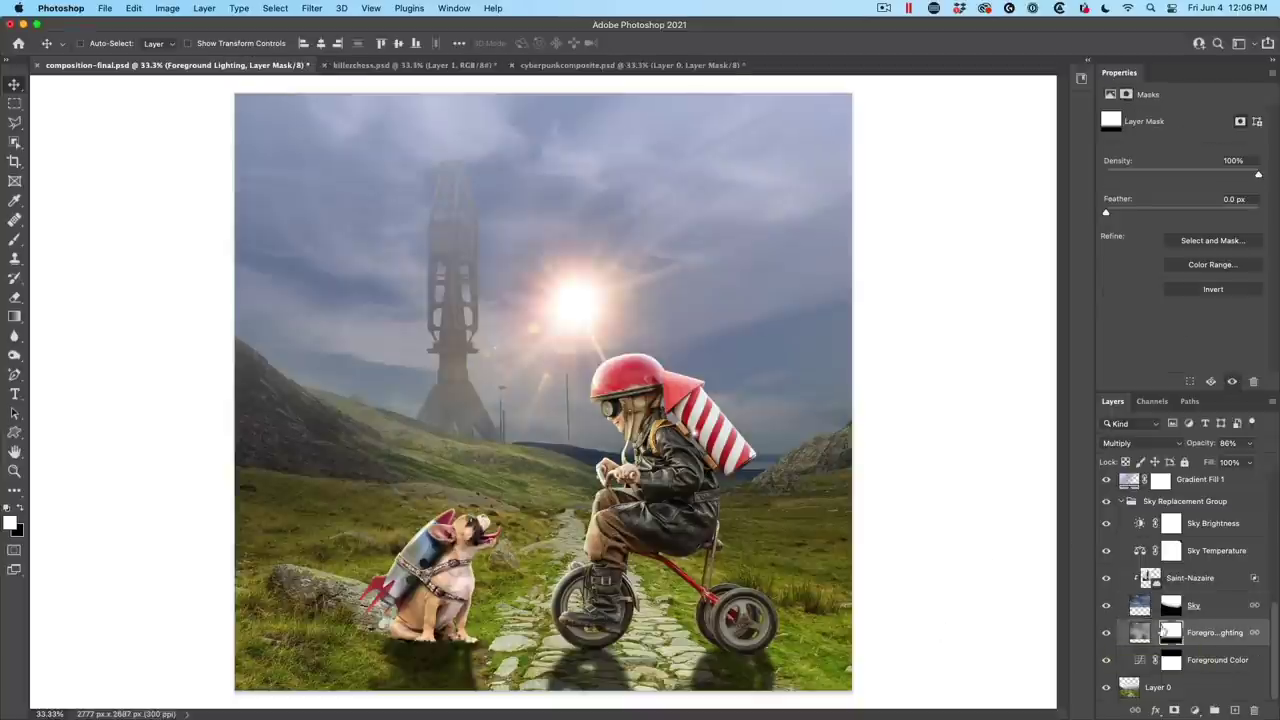
click(1106, 632)
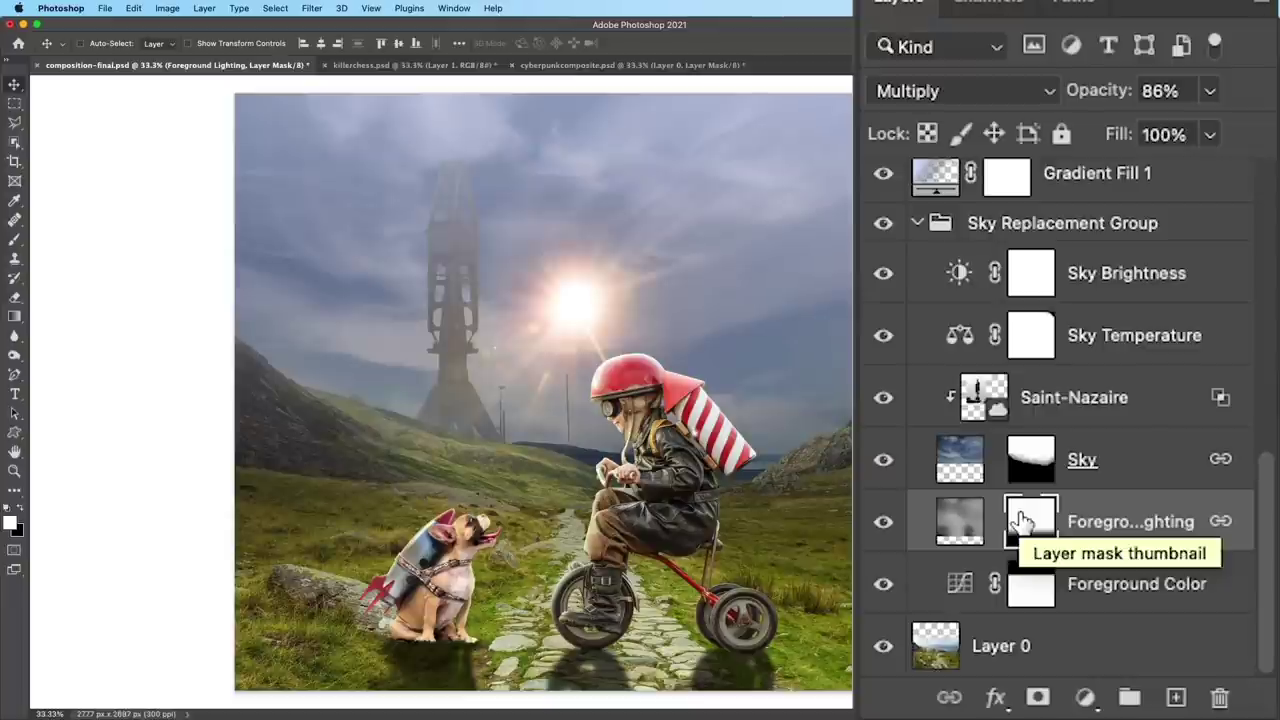
drag(1021, 519, 1022, 519)
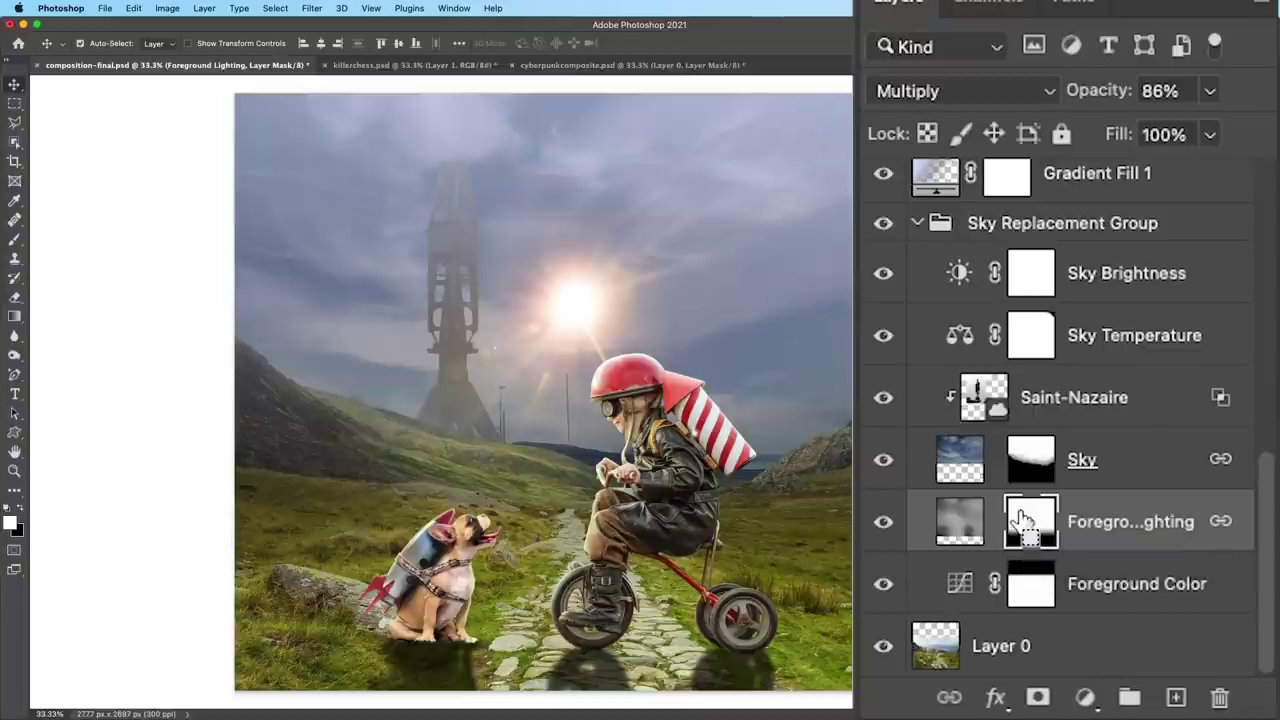
key(ctrl+BackSpace)
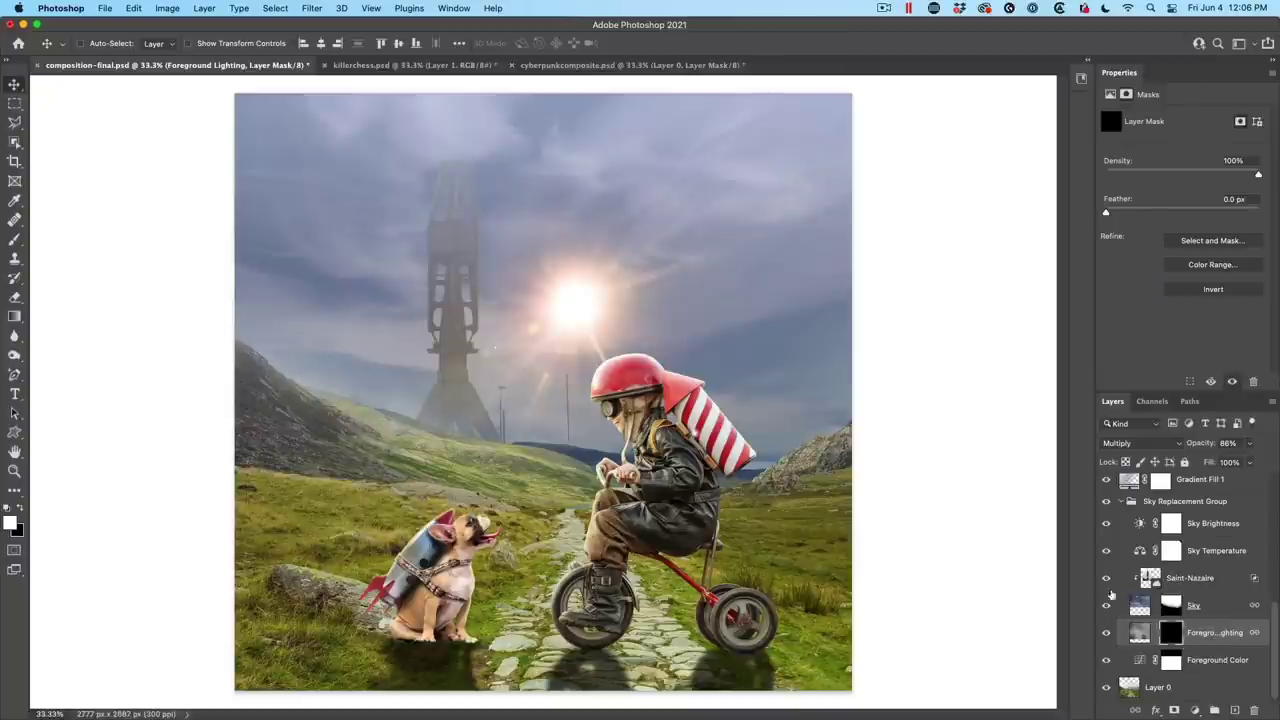
mouse_move(828, 398)
mouse_down()
mouse_move(880, 338)
mouse_move(862, 352)
mouse_up()
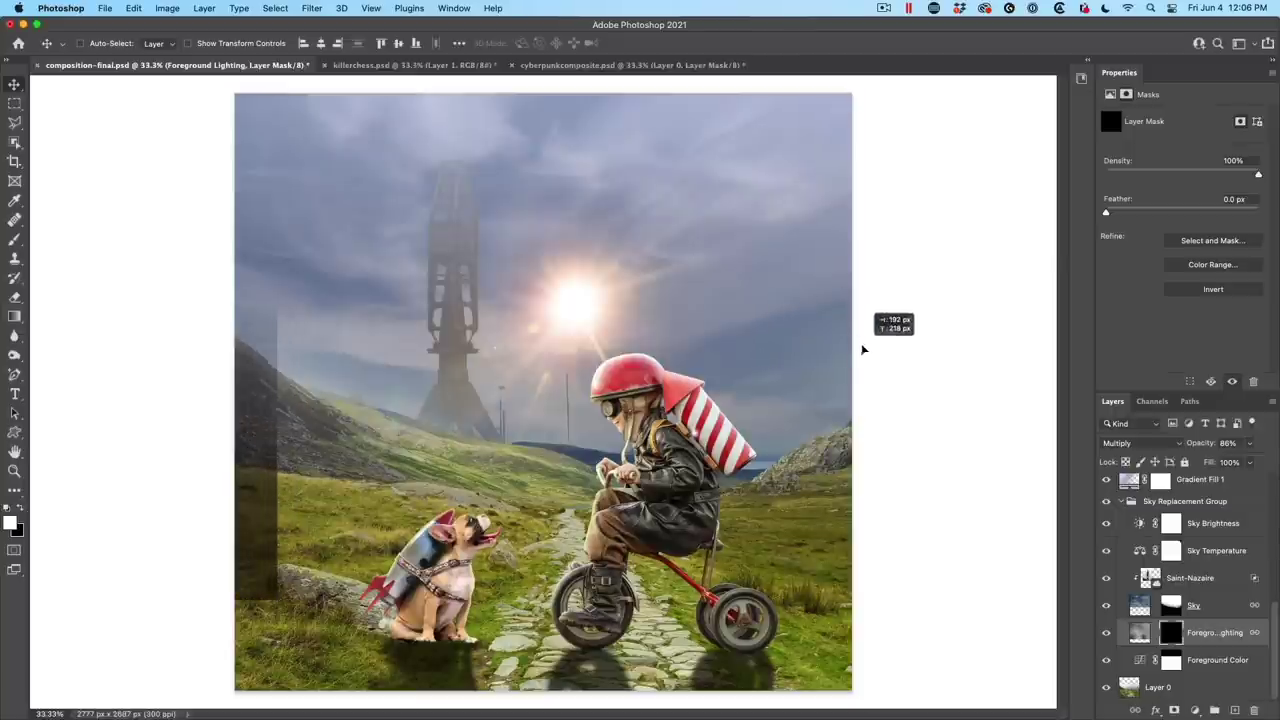
Start a crop and then cancel it, leaving the canvas unchanged.
click(14, 161)
drag(238, 221, 196, 198)
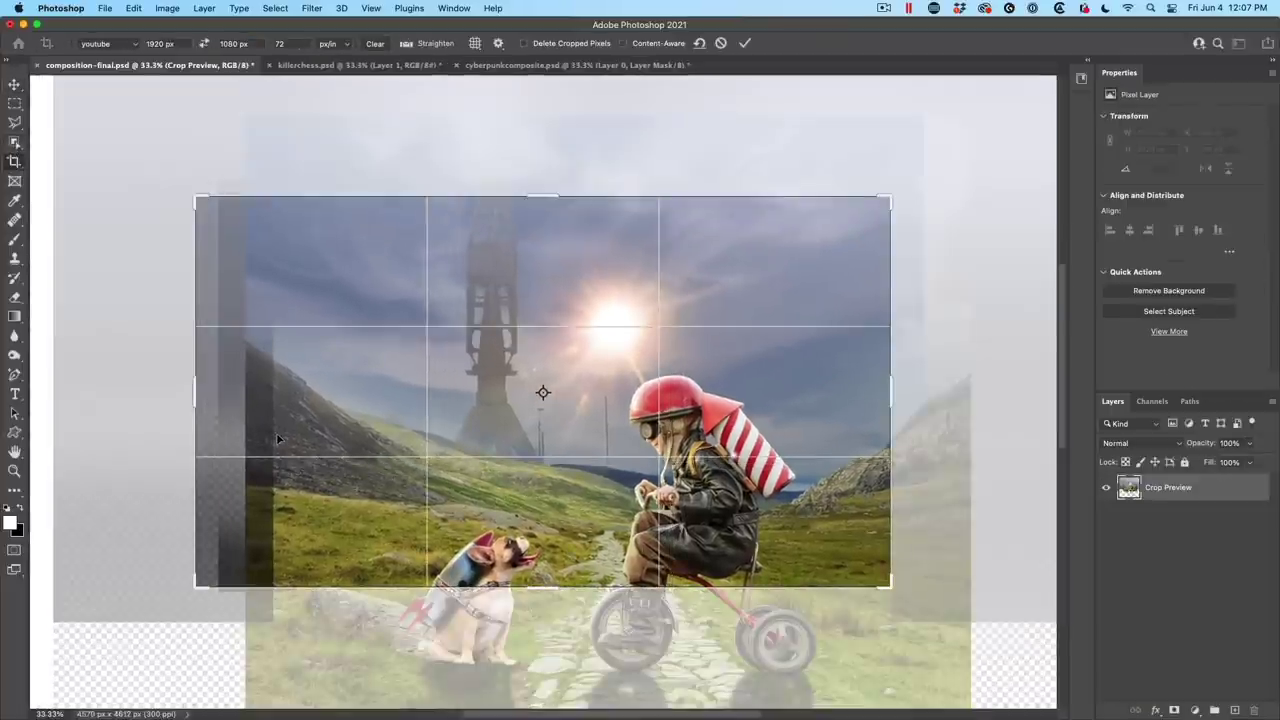
key(Return)
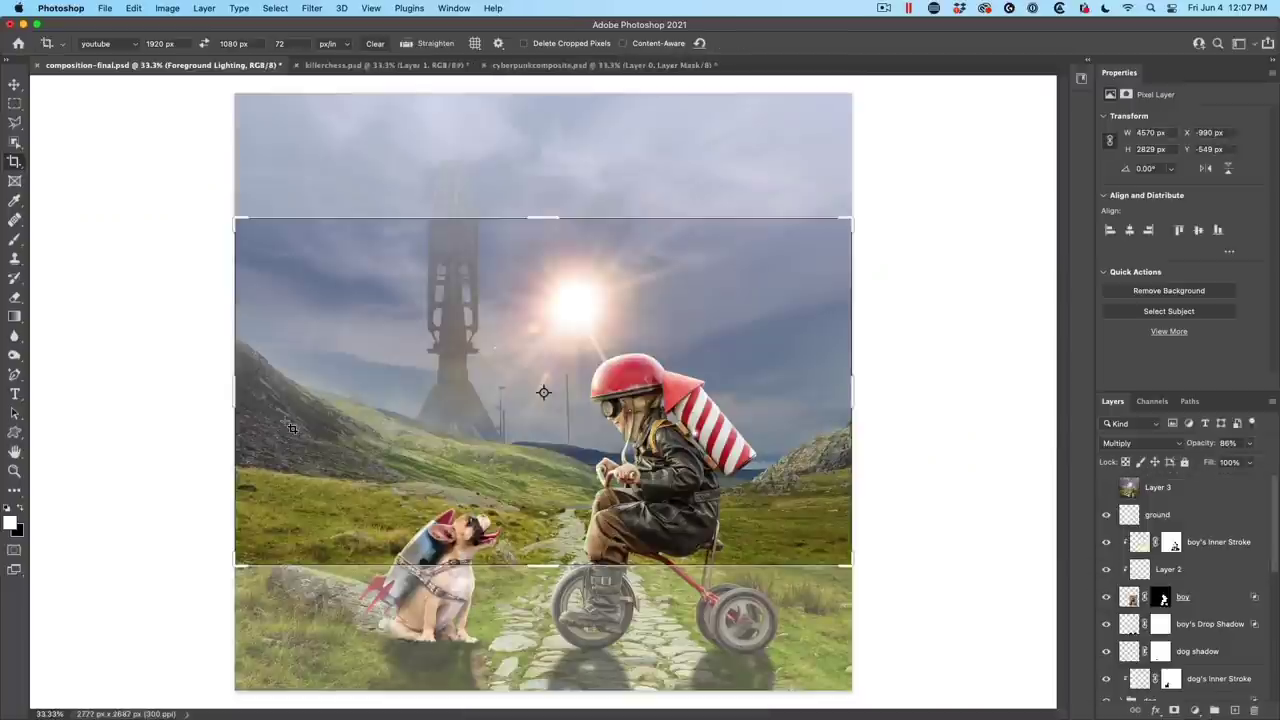
key(Escape)
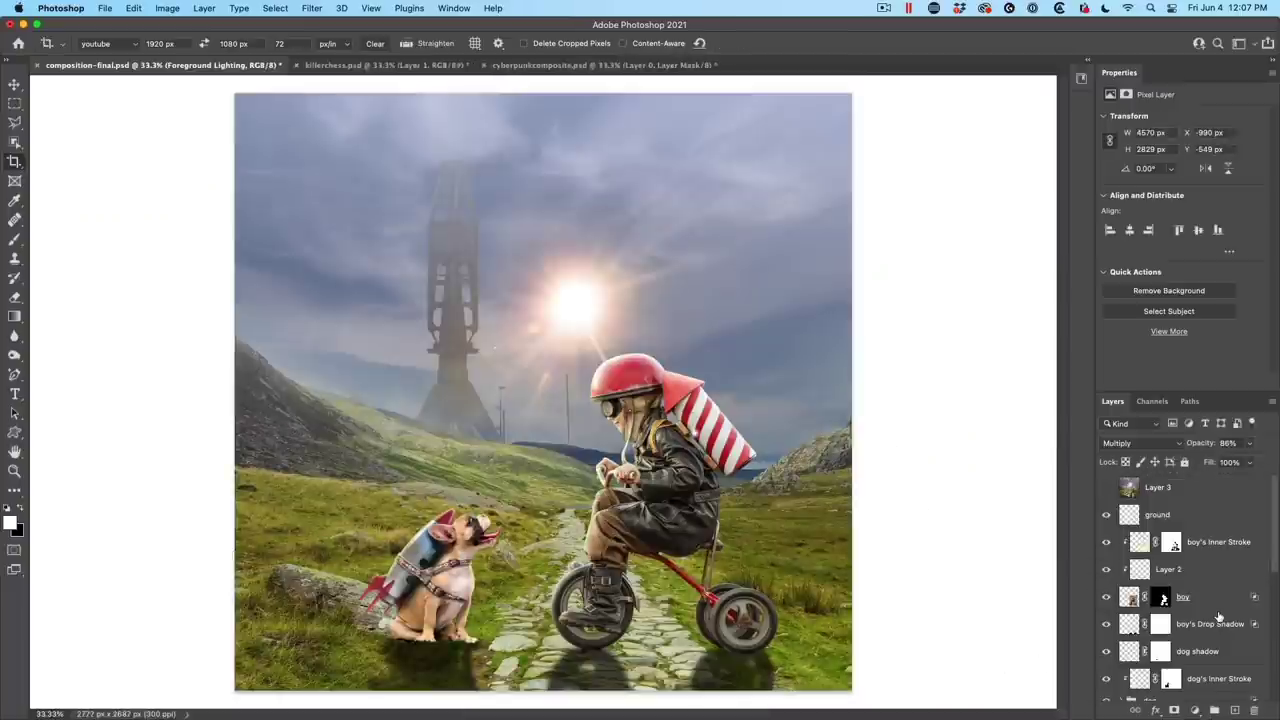
Invert the Foreground Lighting mask to white, then invert it back to black.
scroll(1218, 616, down, 3)
scroll(1214, 617, down, 3)
scroll(1210, 618, down, 4)
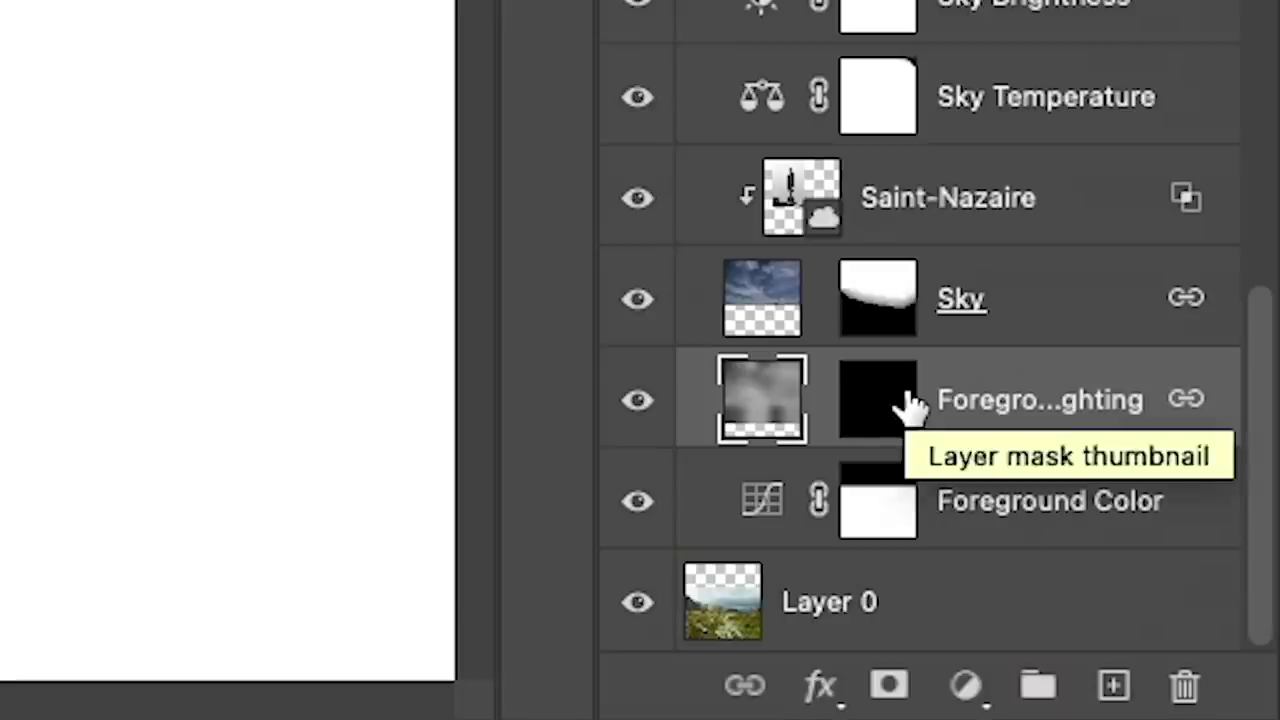
click(912, 405)
key(ctrl+i)
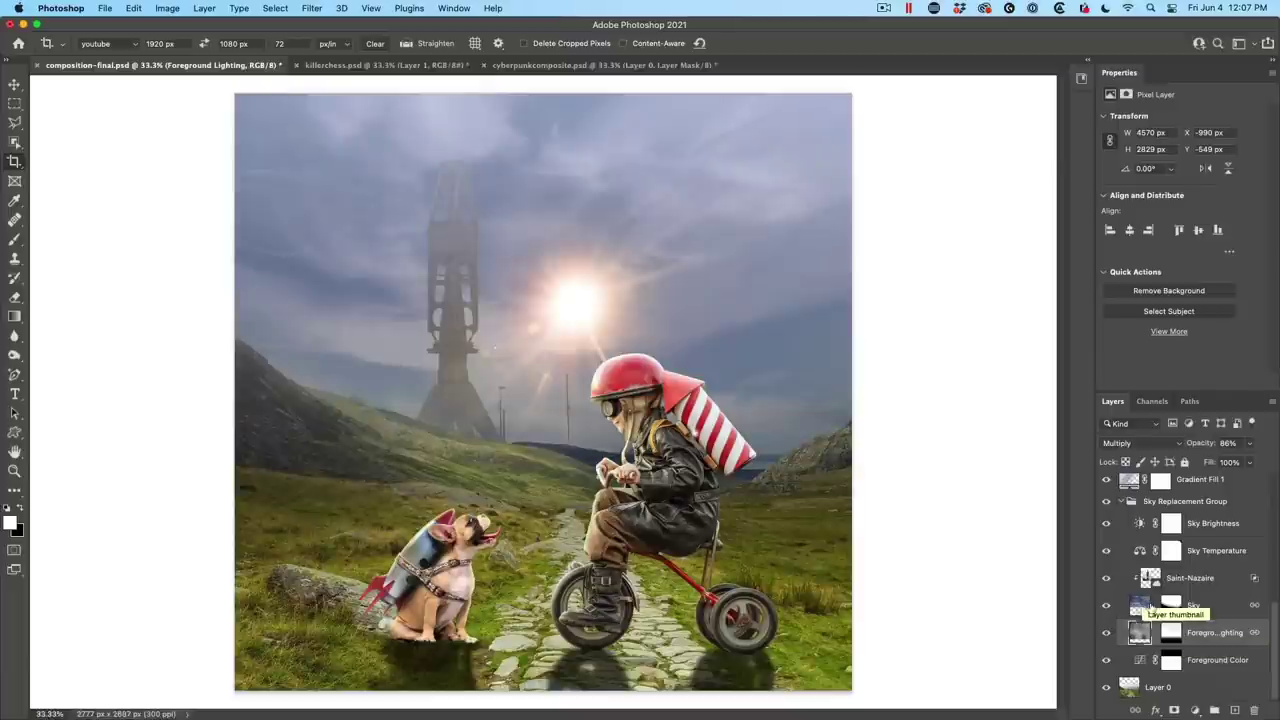
click(1172, 634)
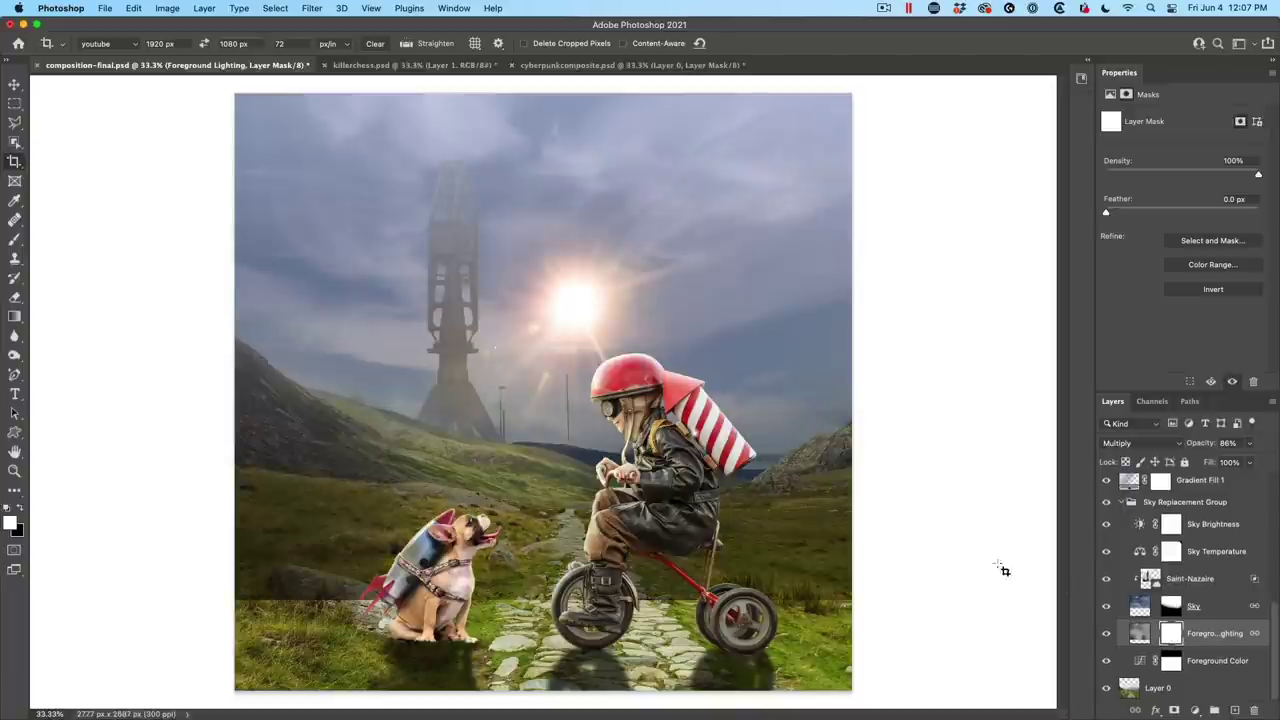
key(ctrl+i)
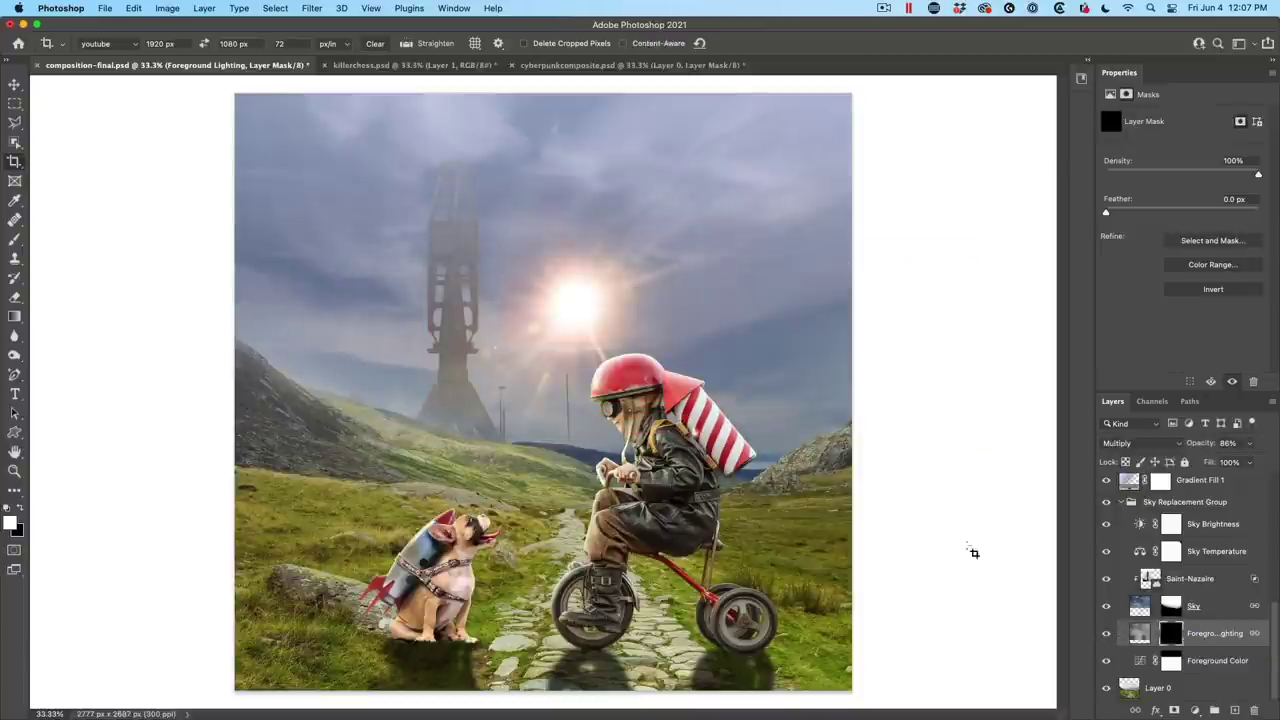
Drag layer content around with the Move tool, then pick the Brush tool.
click(14, 85)
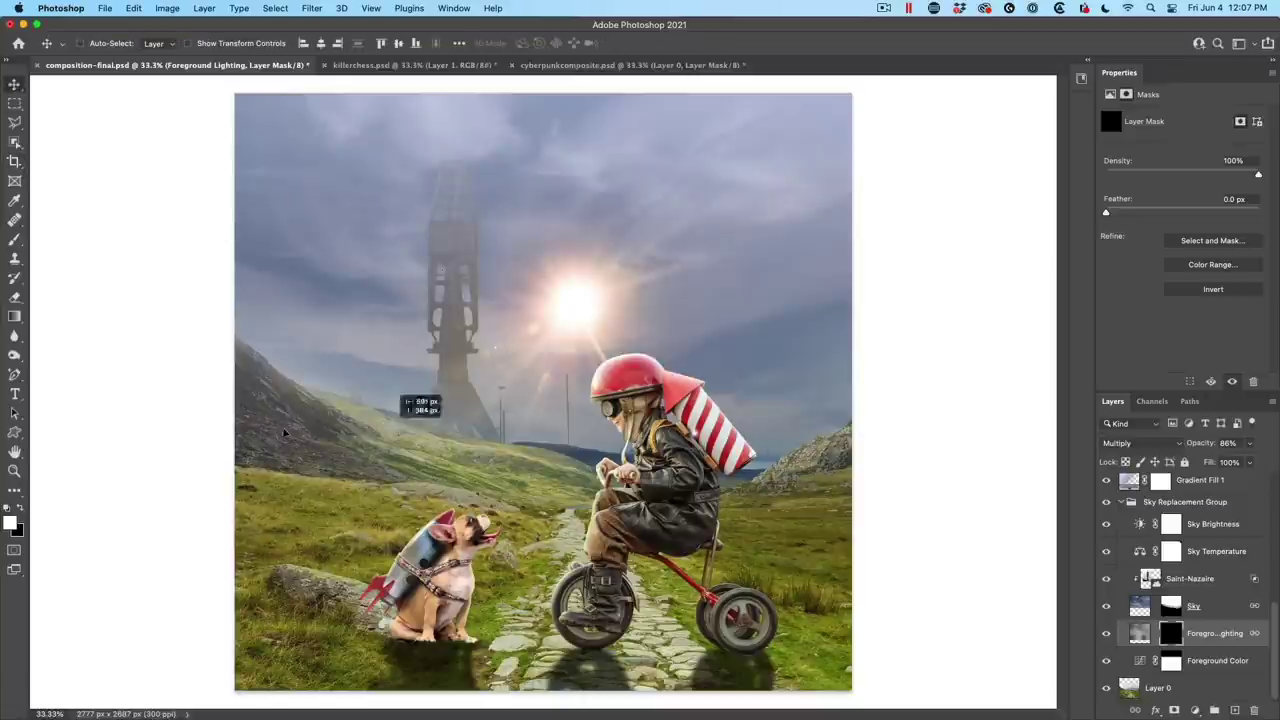
drag(896, 537, 760, 227)
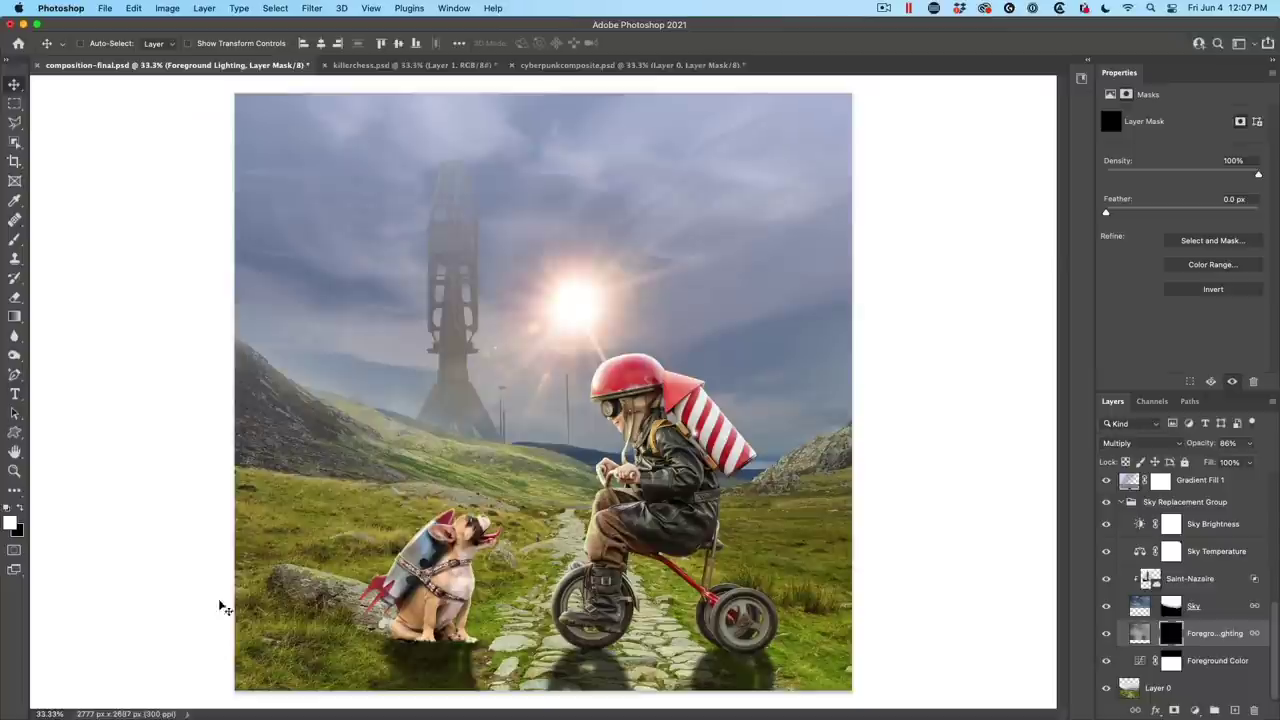
drag(699, 260, 765, 445)
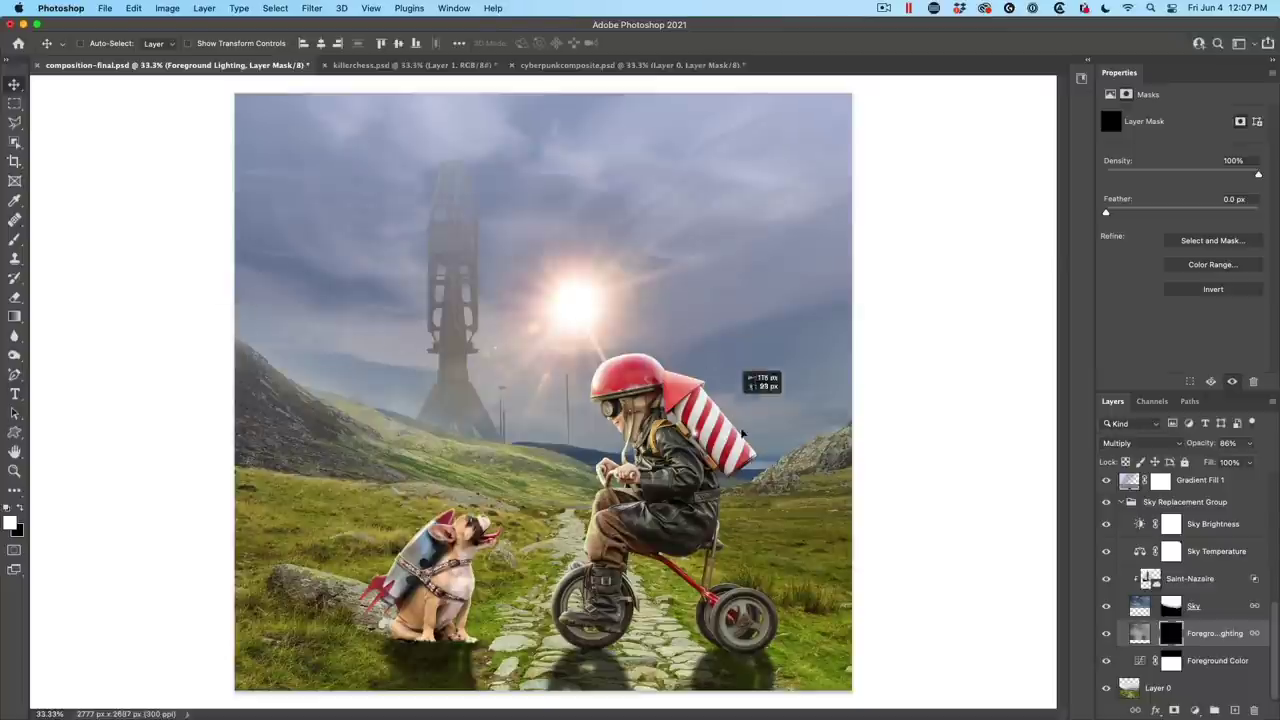
key(b)
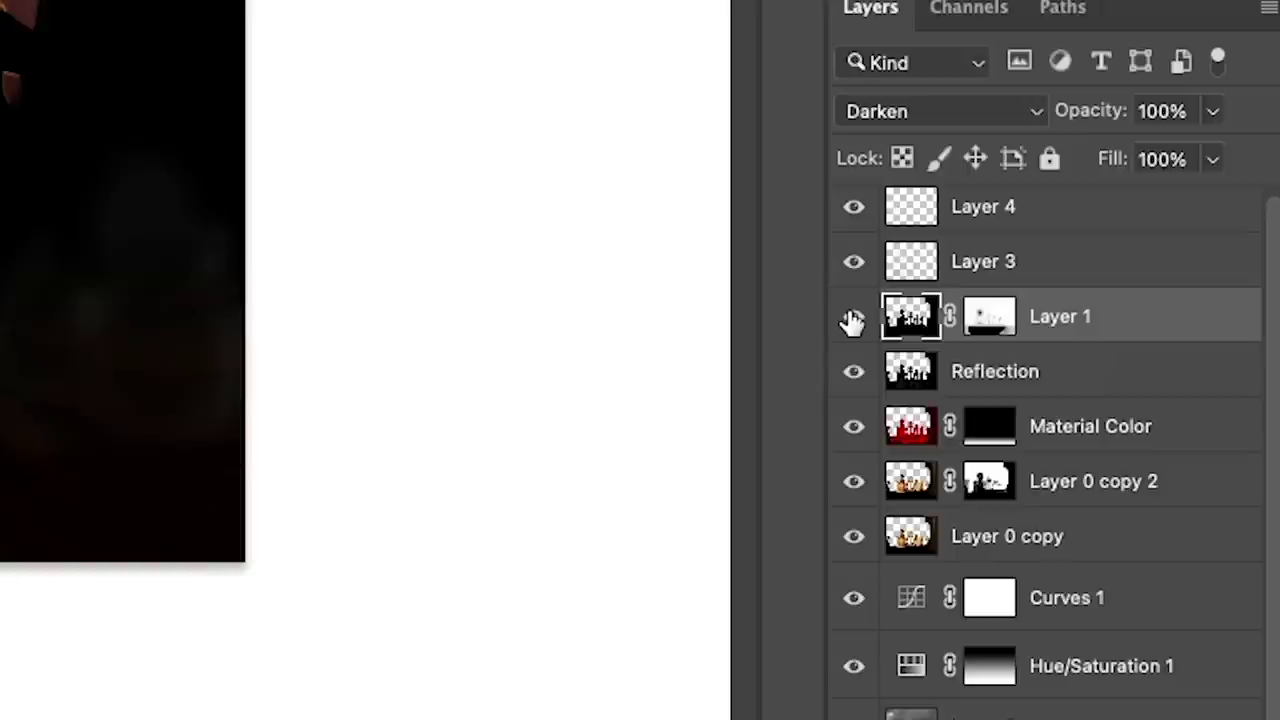
click(852, 318)
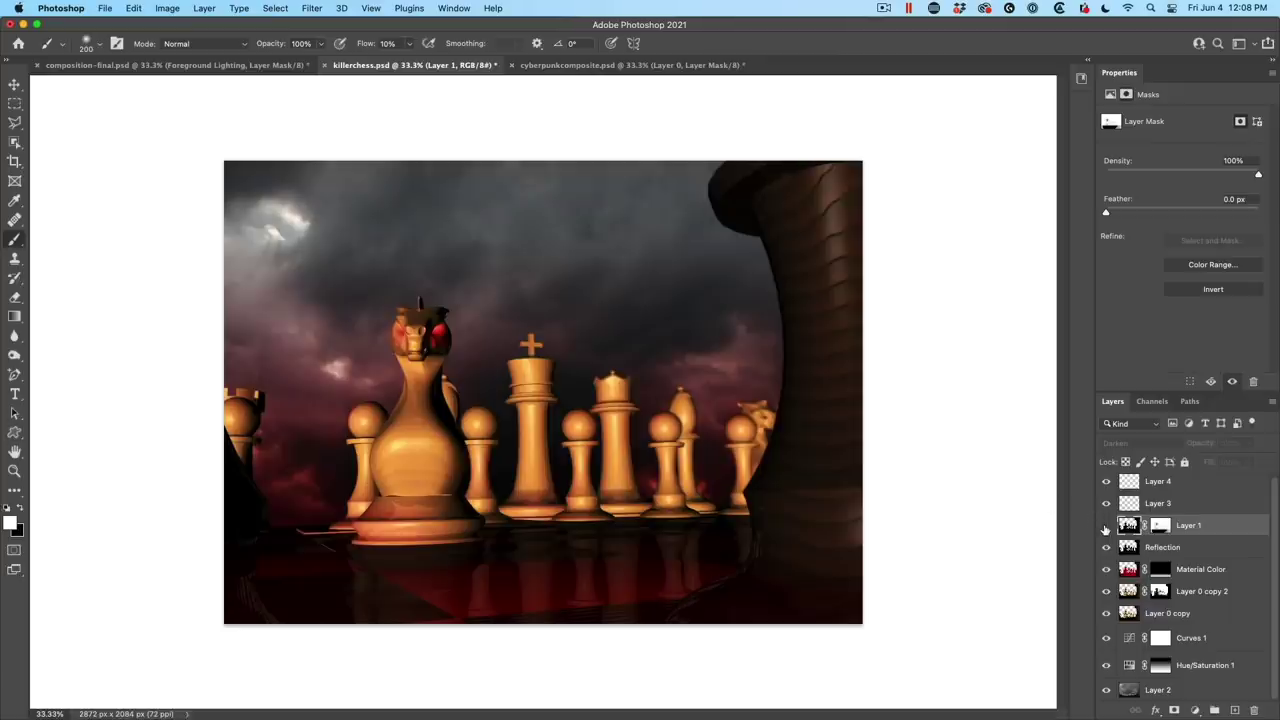
click(1106, 526)
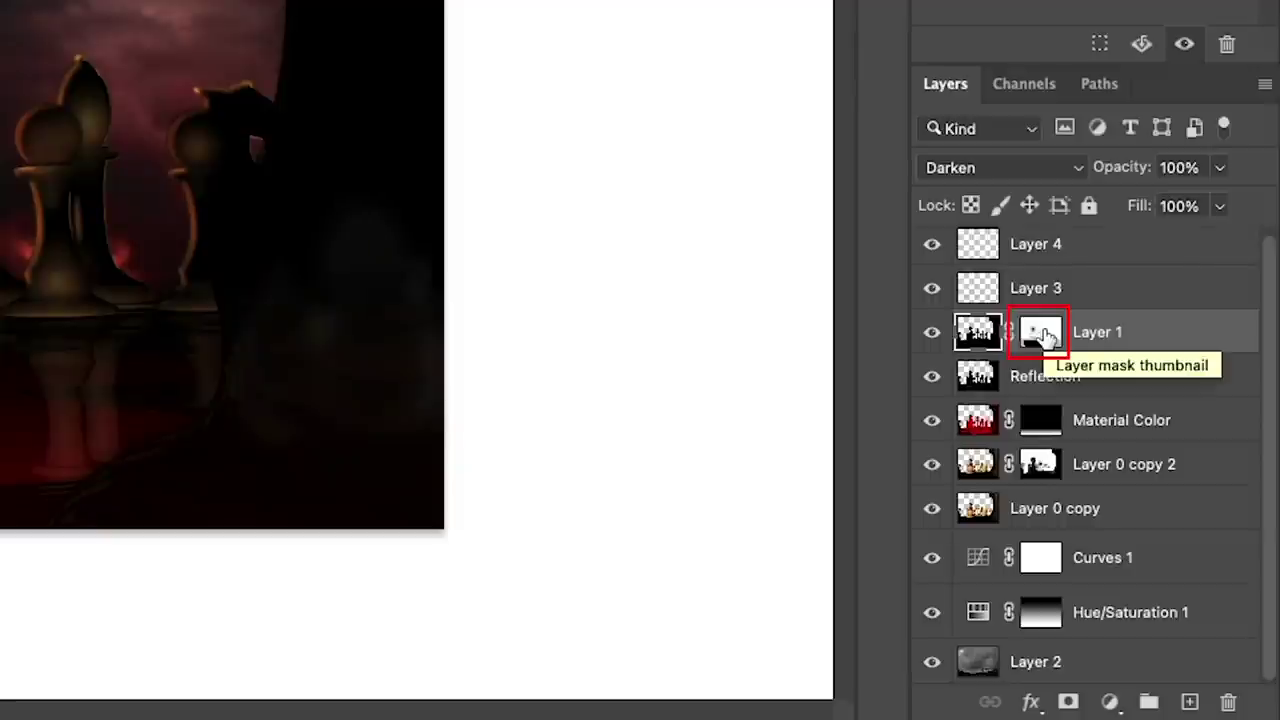
shift+click(1042, 335)
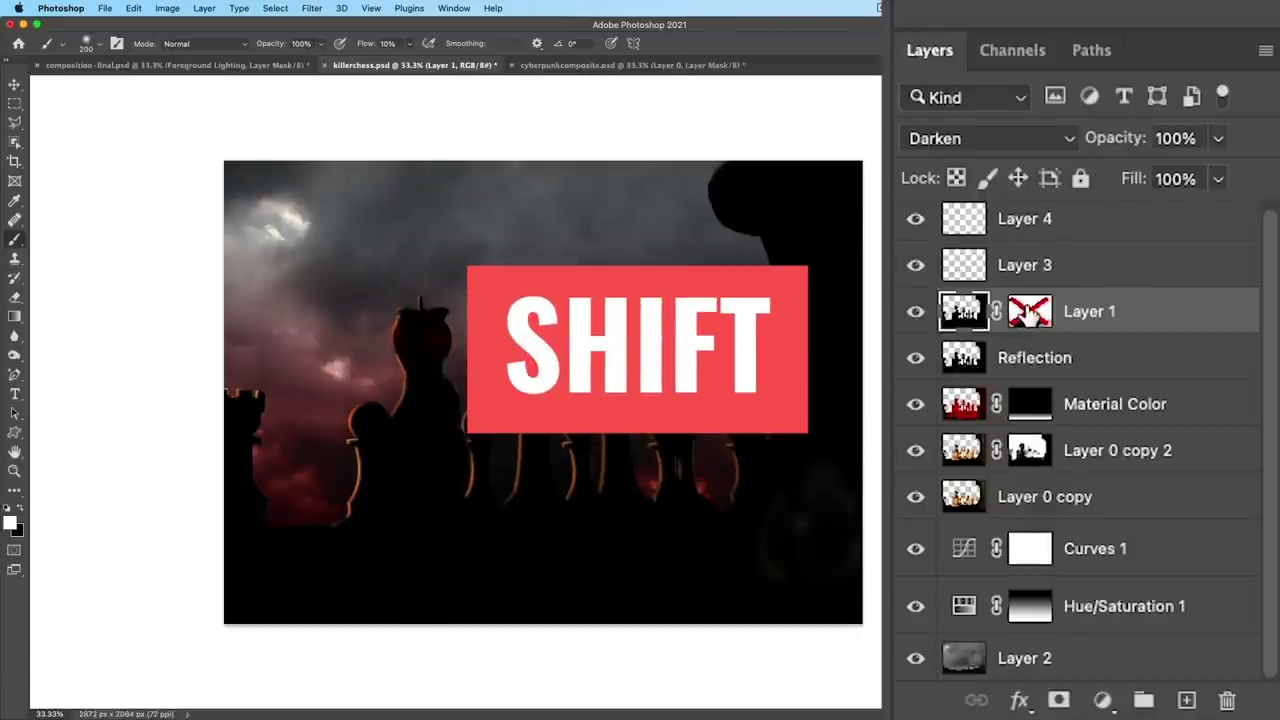
shift+click(1030, 312)
shift+click(1030, 312)
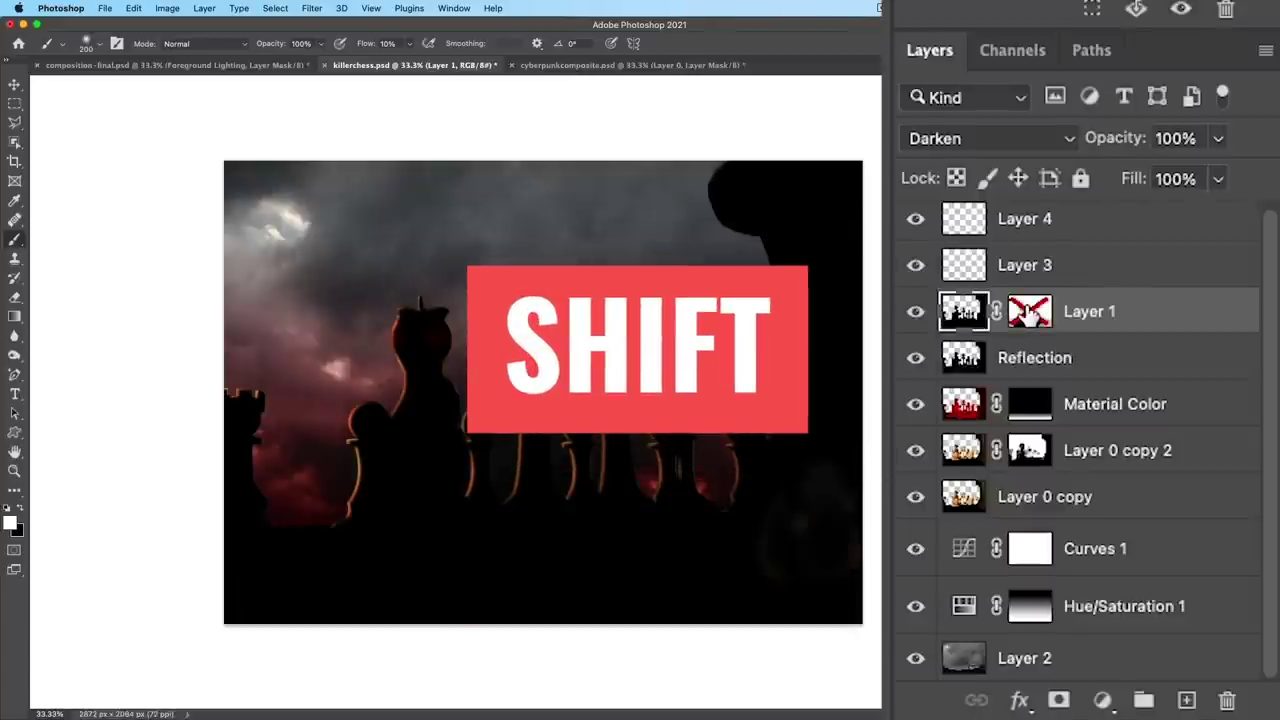
shift+click(1030, 312)
shift+click(1160, 526)
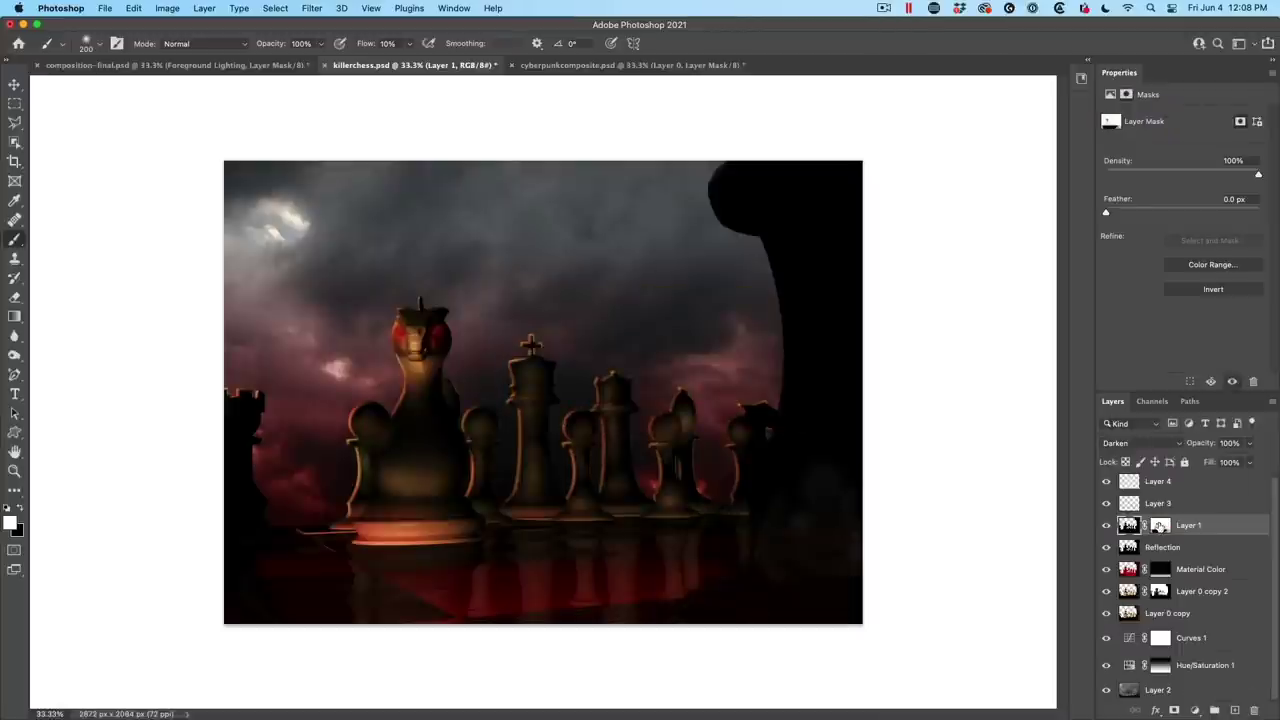
shift+click(1160, 526)
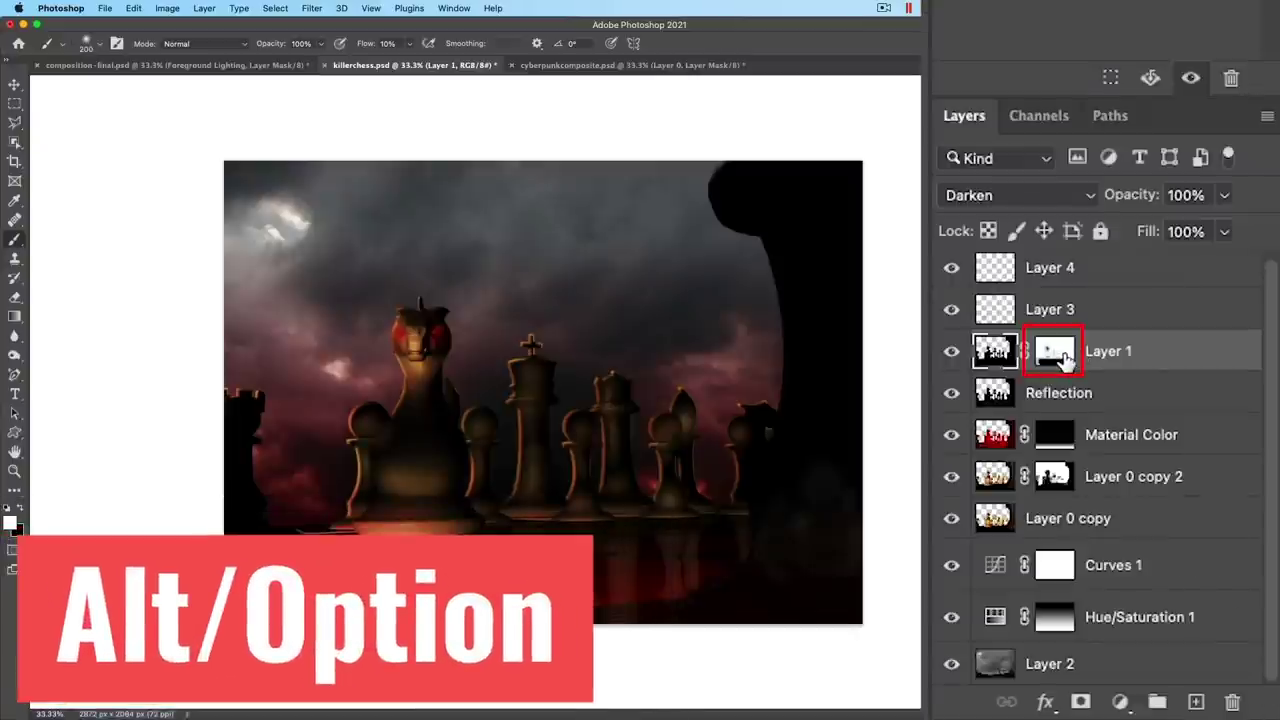
alt+click(1058, 355)
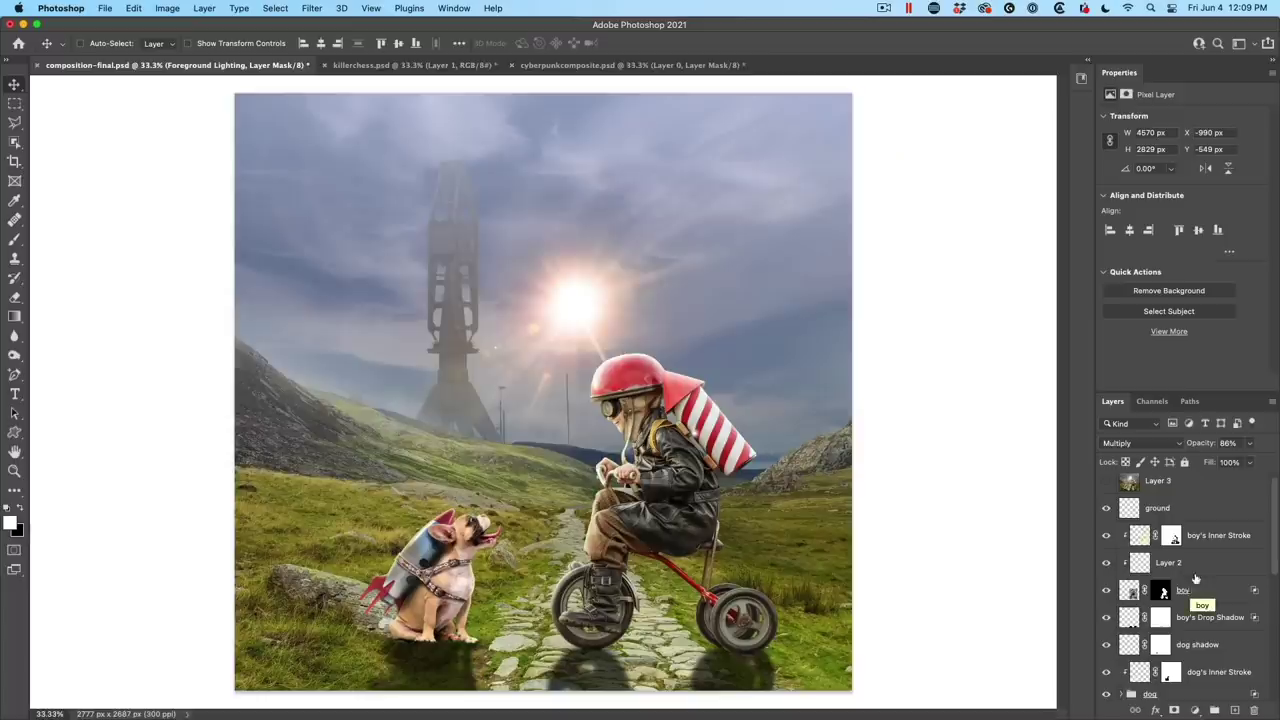
Add a darkening Curves adjustment above the ground layer and target the boy's mask.
click(1220, 508)
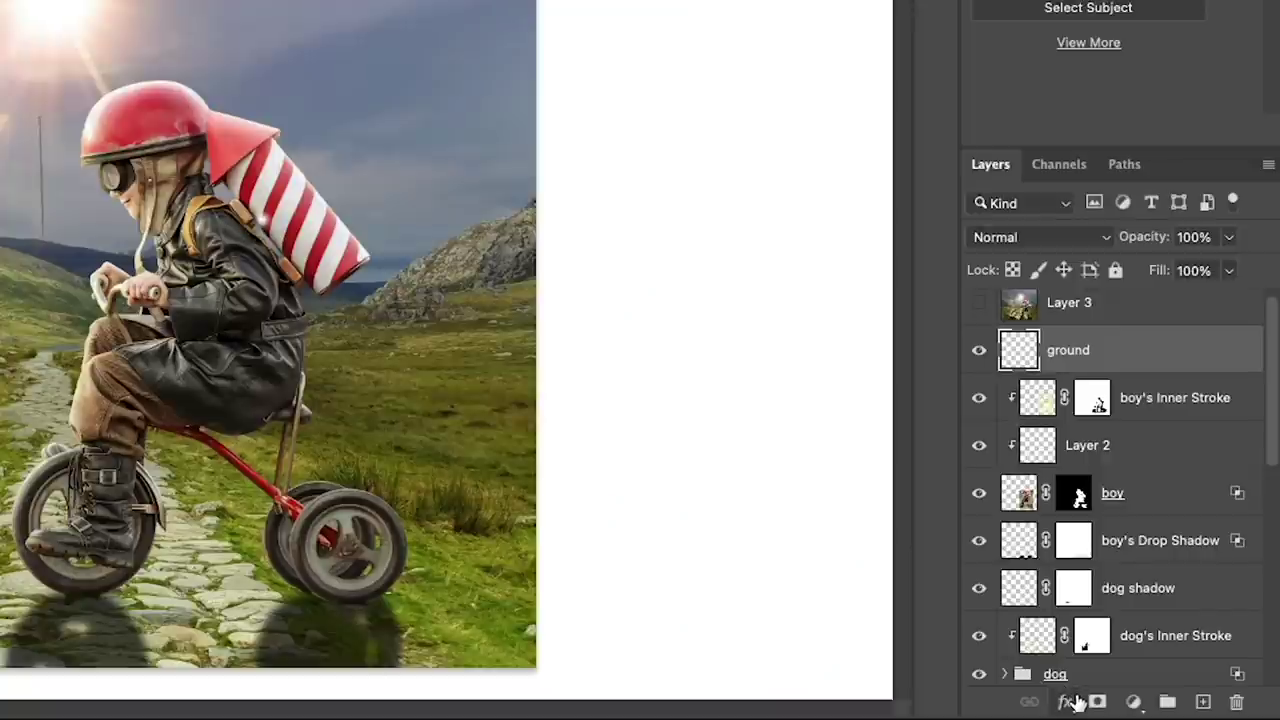
click(1133, 702)
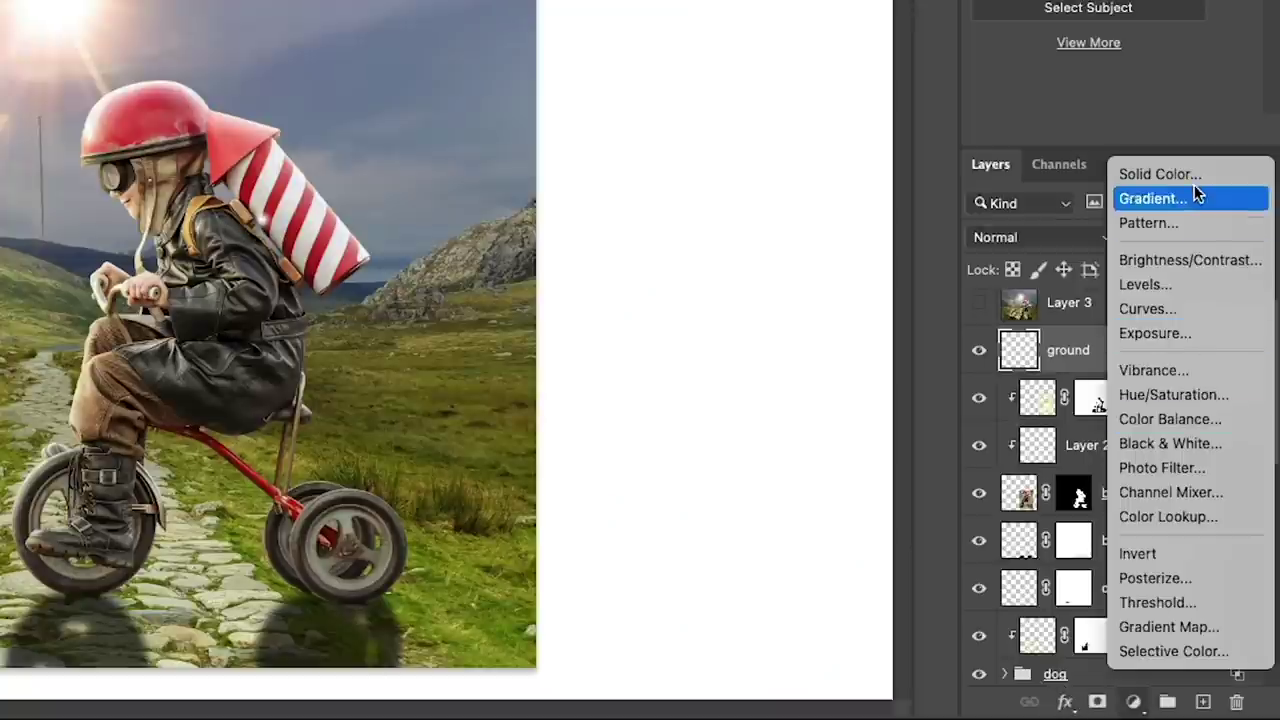
click(1177, 310)
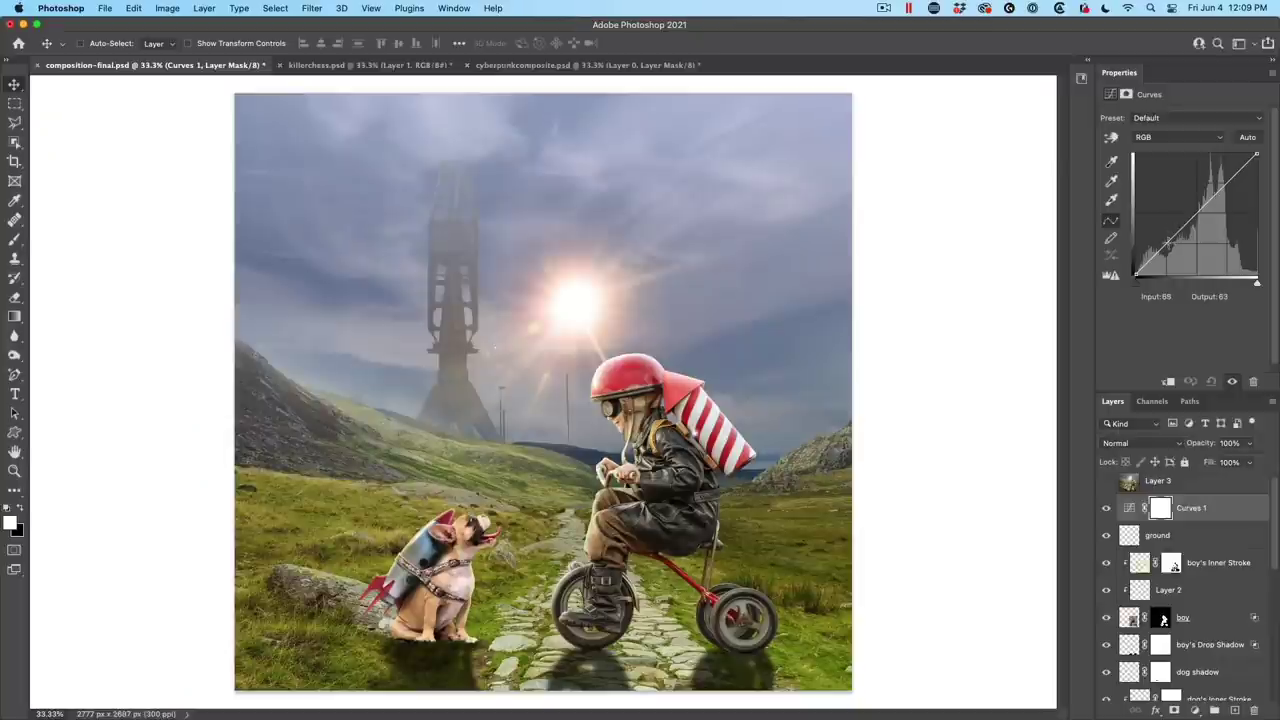
drag(1171, 240, 1172, 252)
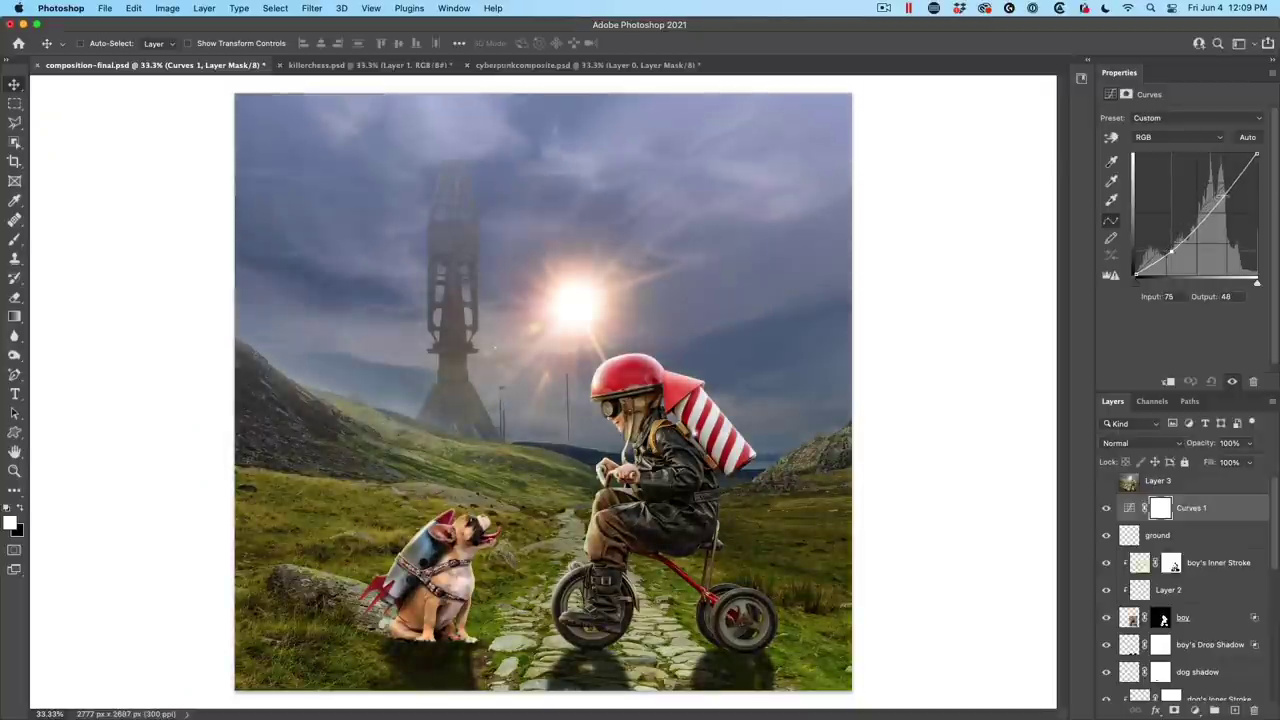
drag(1219, 205, 1219, 193)
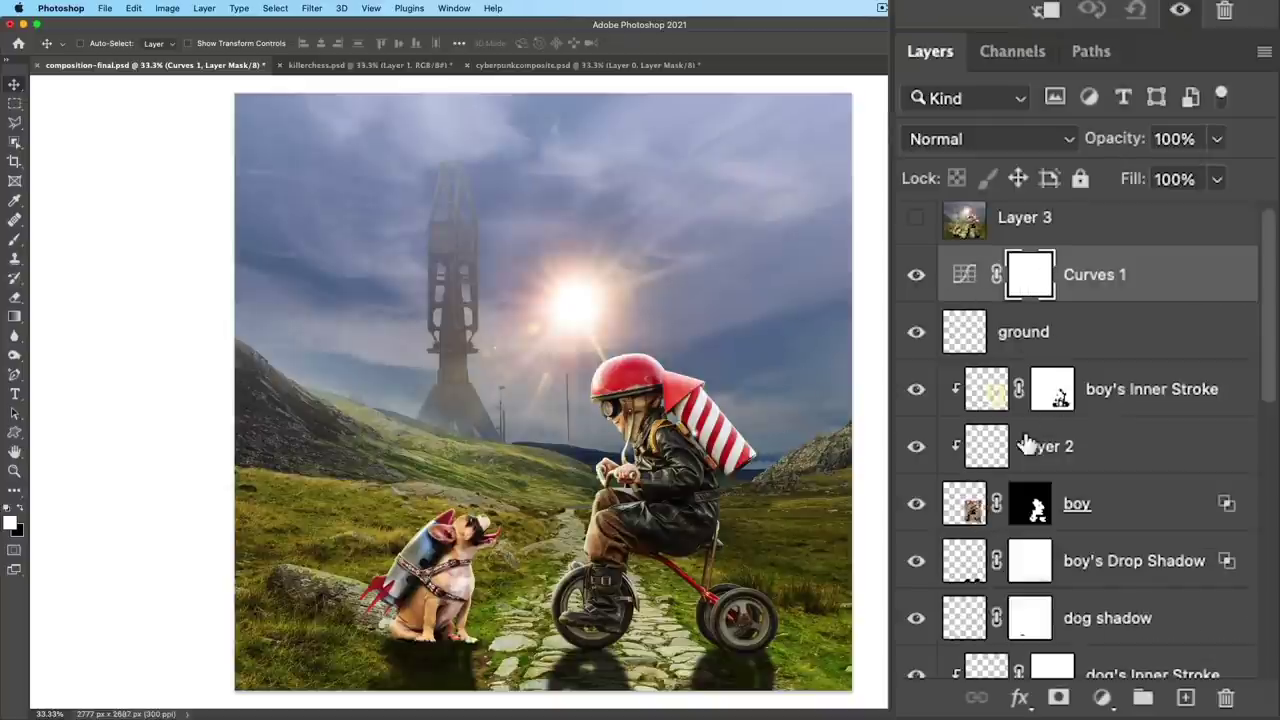
click(1034, 505)
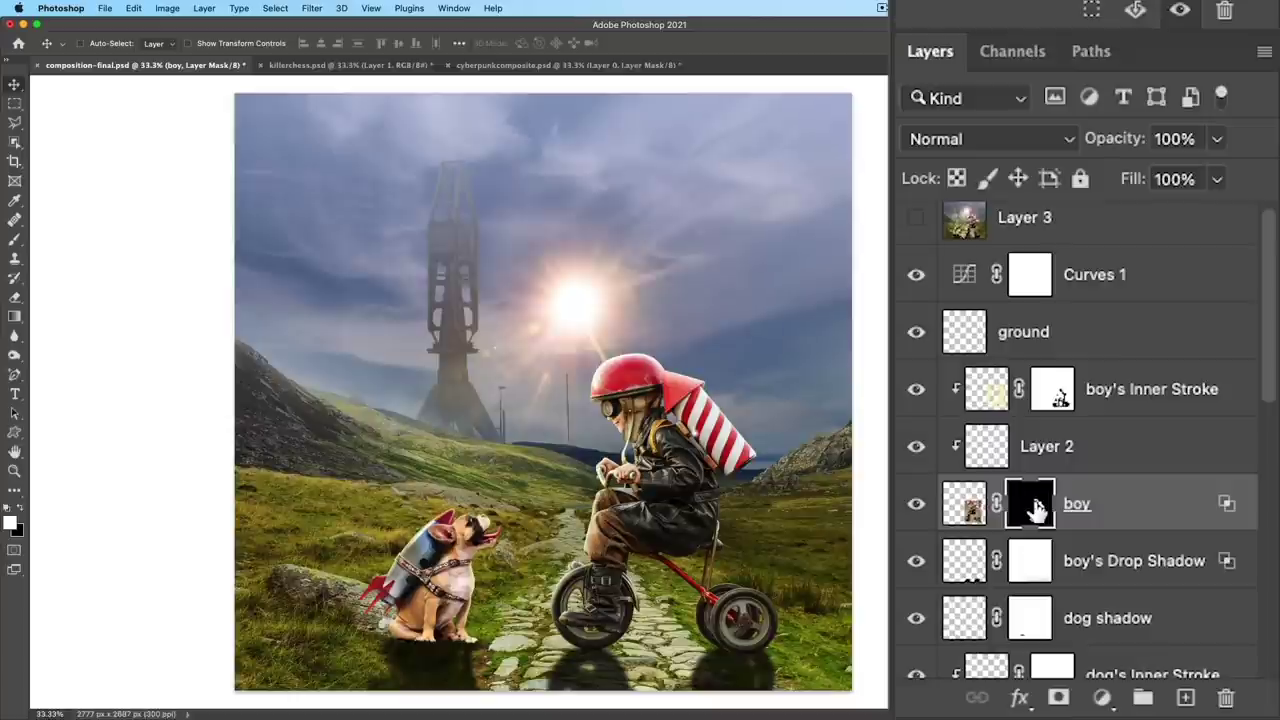
Copy the boy's mask onto Curves 1, replacing its mask, and toggle Curves 1 to compare.
drag(1036, 510, 1065, 283)
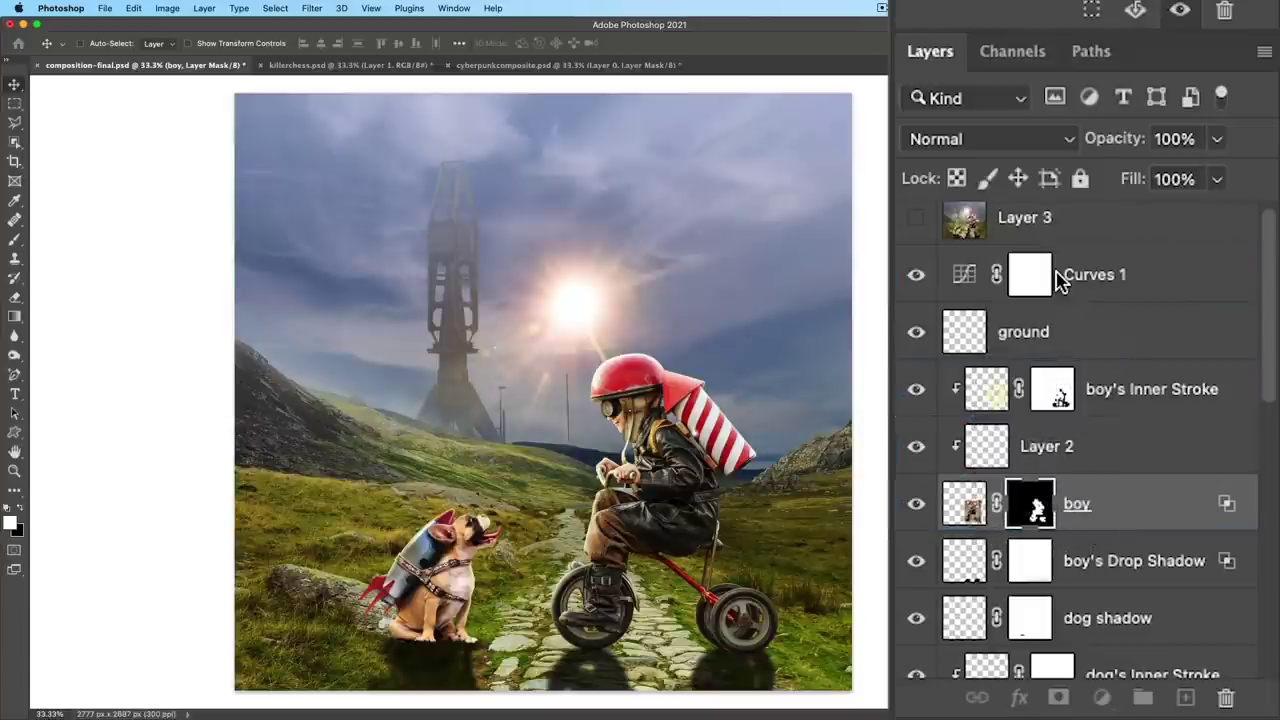
click(673, 255)
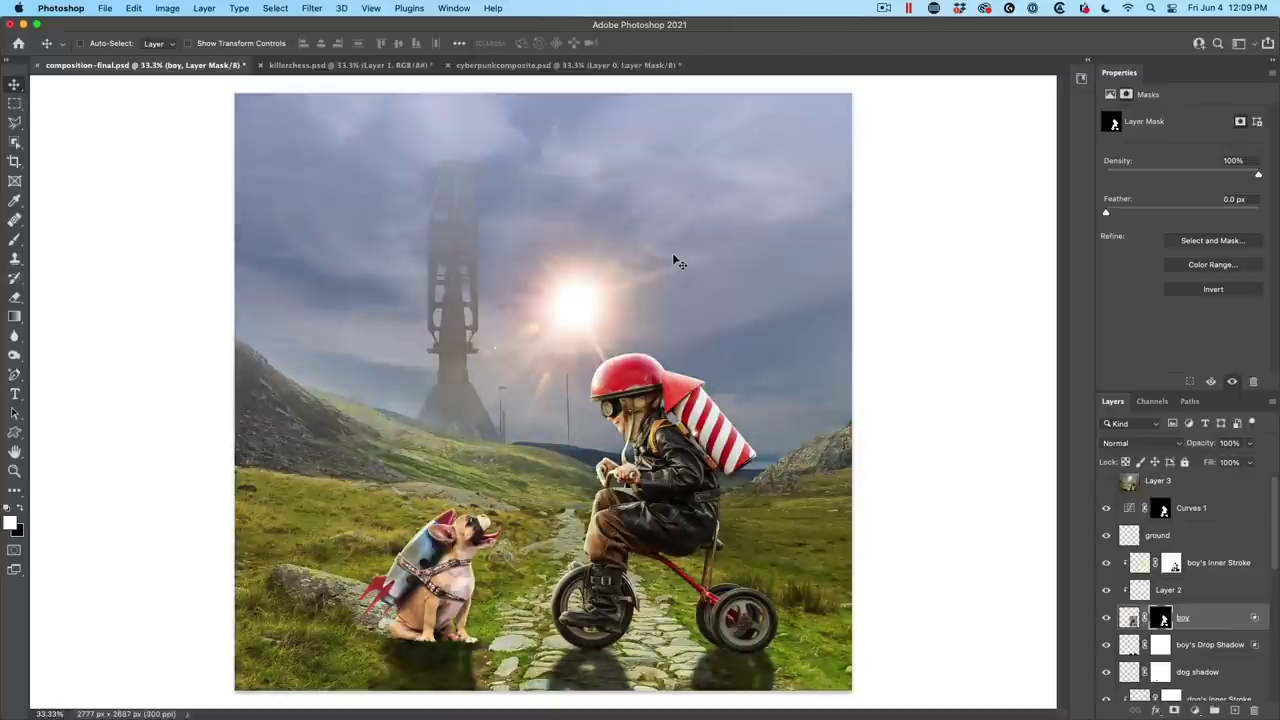
click(1107, 508)
click(1107, 508)
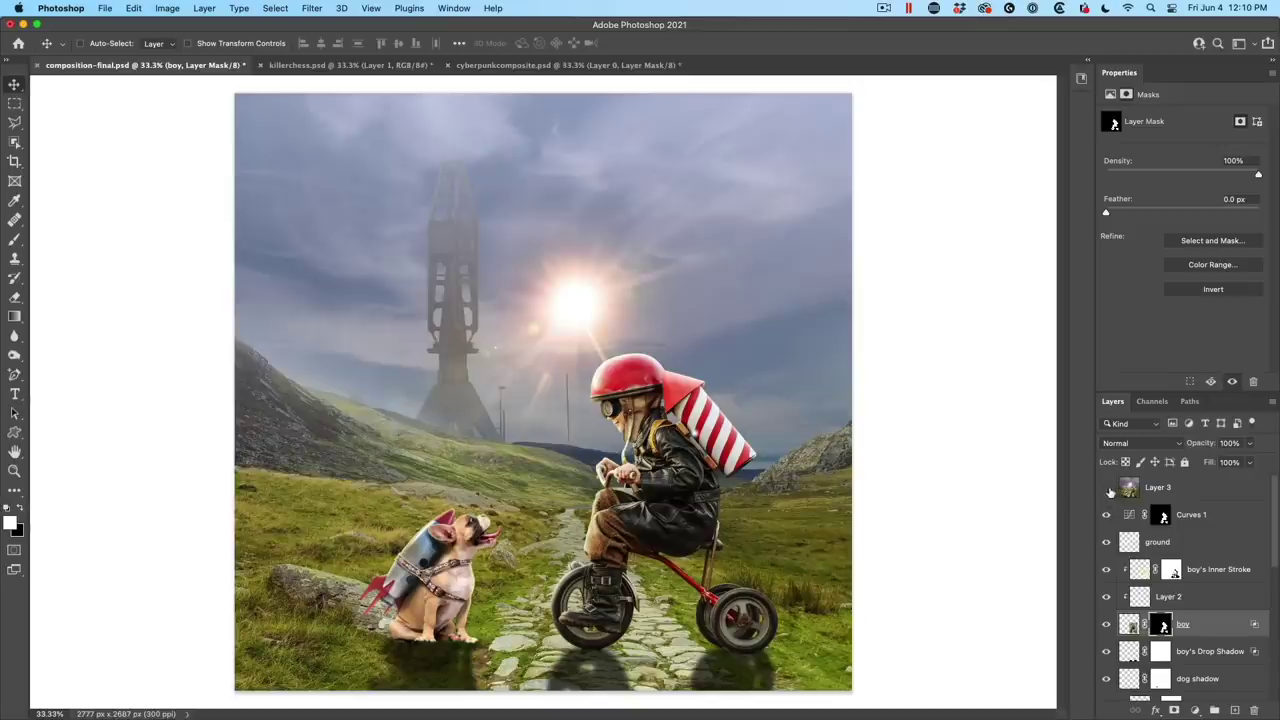
Show and select Layer 3, toggle it to compare, and add a white mask.
click(1107, 488)
click(1157, 487)
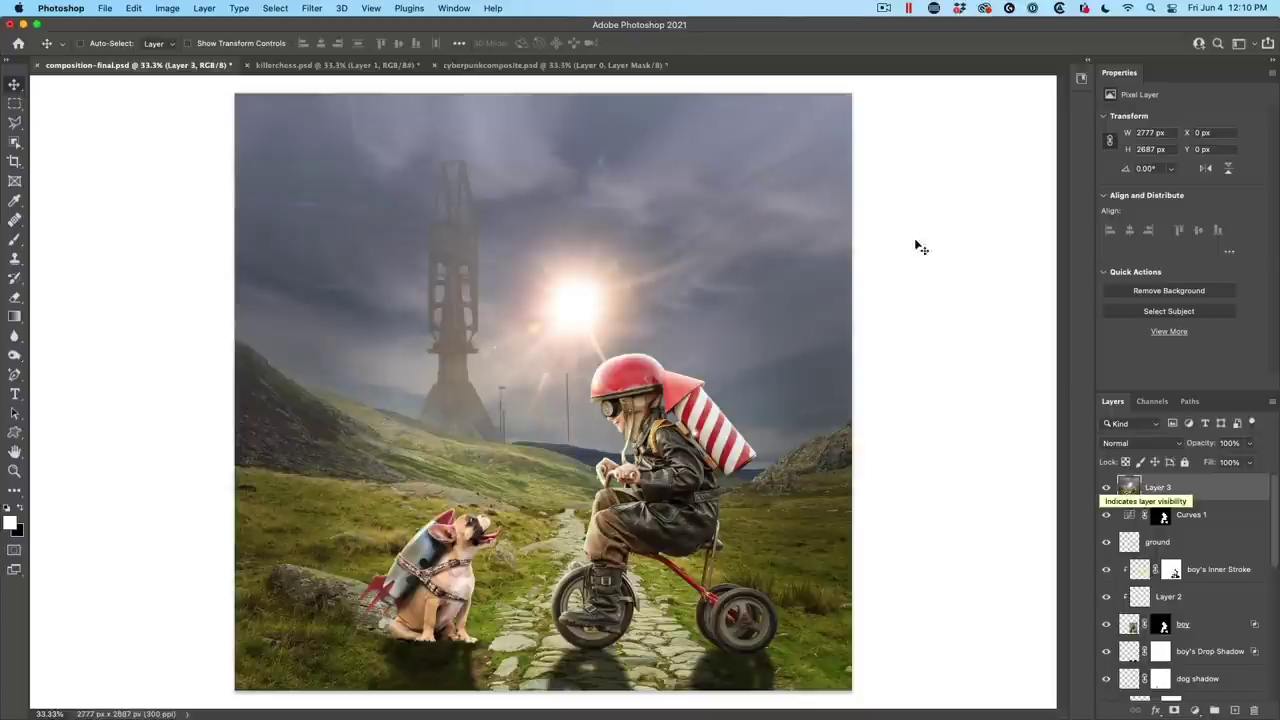
click(1107, 488)
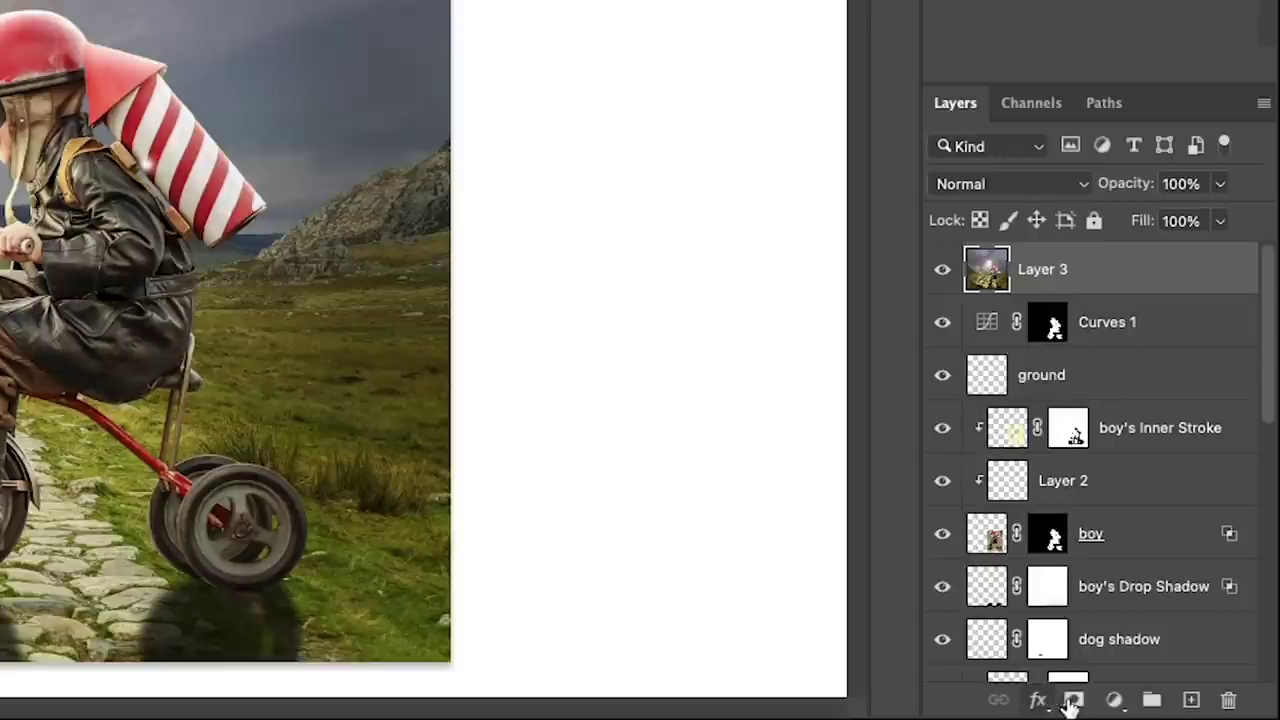
click(1073, 700)
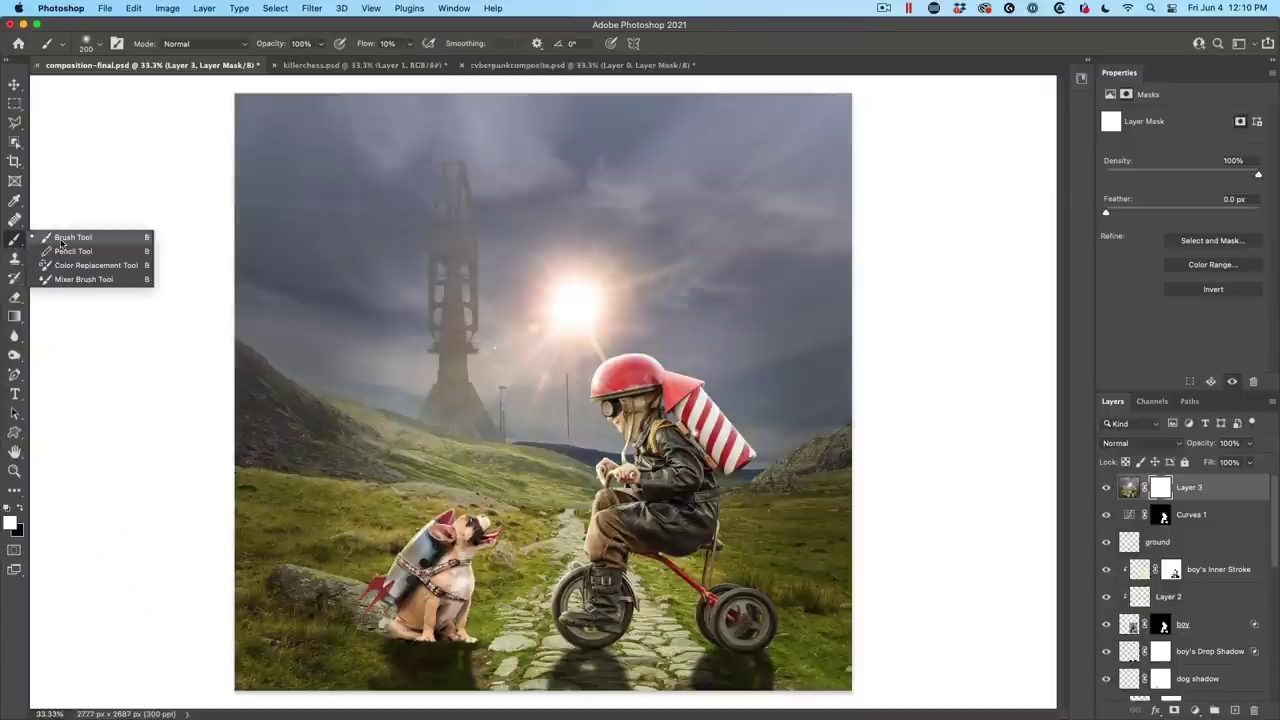
Set up a black brush at 50% opacity and enlarge it to cover the sky.
click(100, 236)
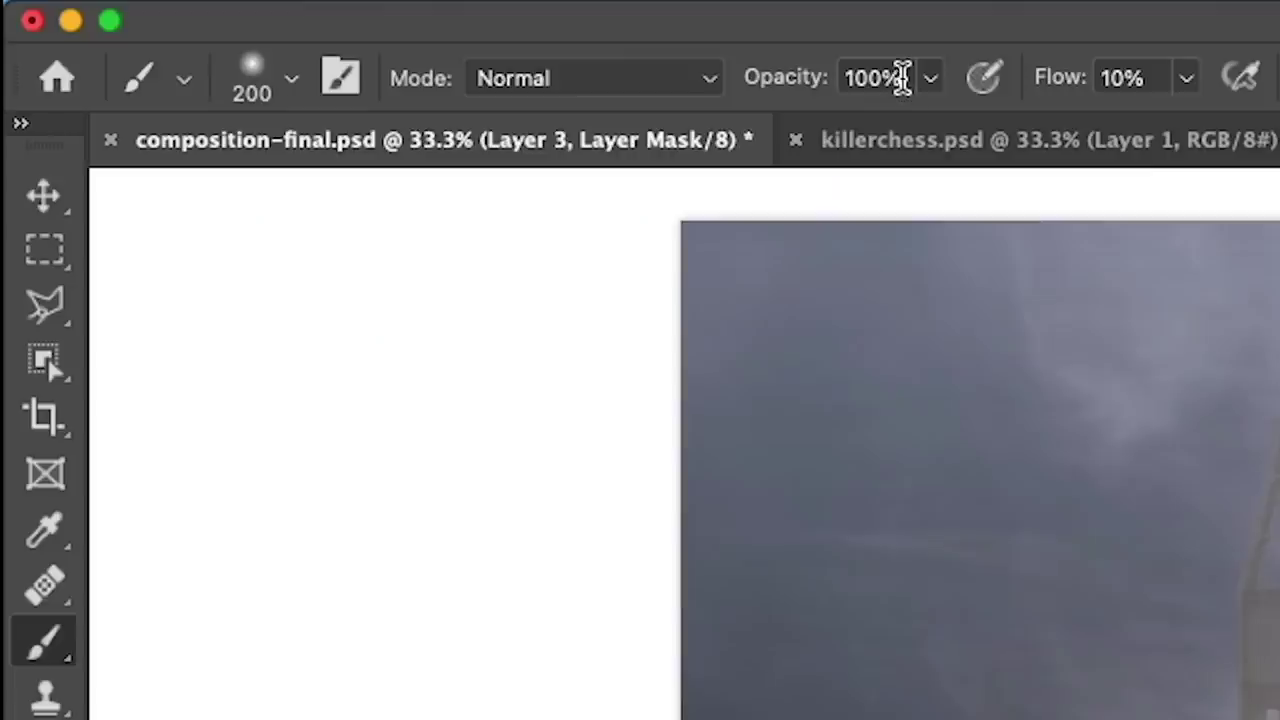
click(311, 43)
text(5)
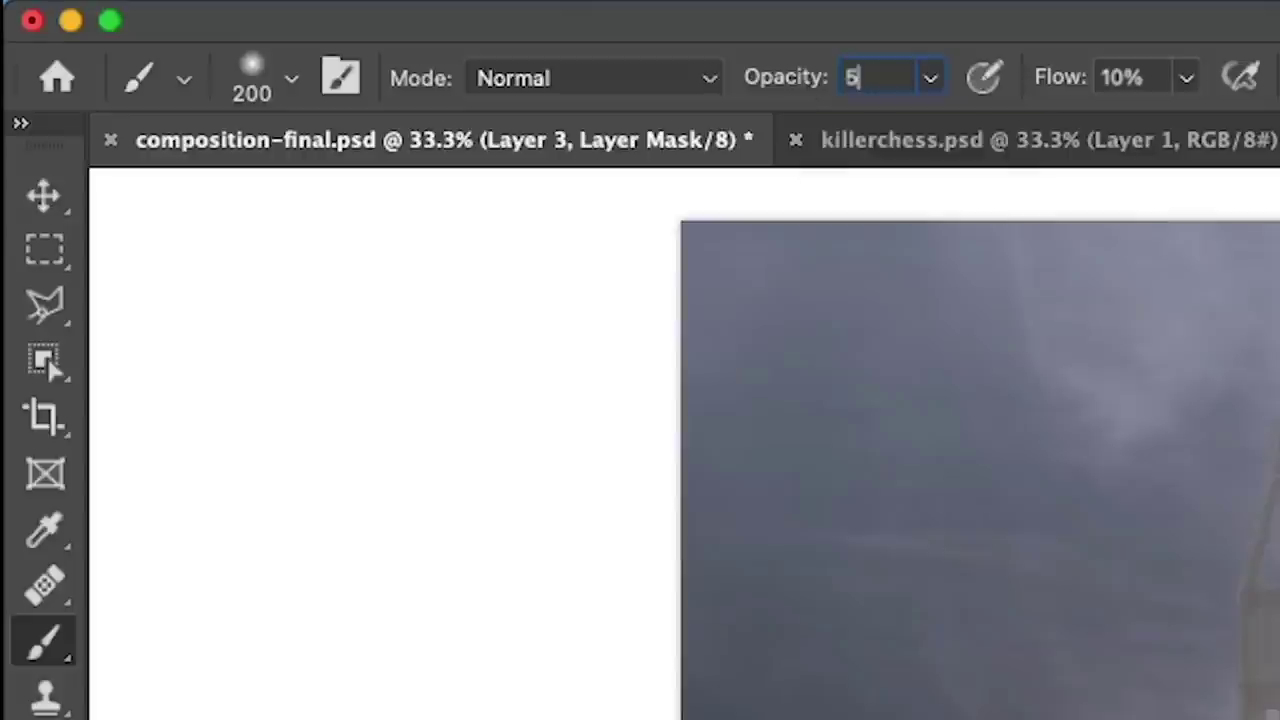
text(0)
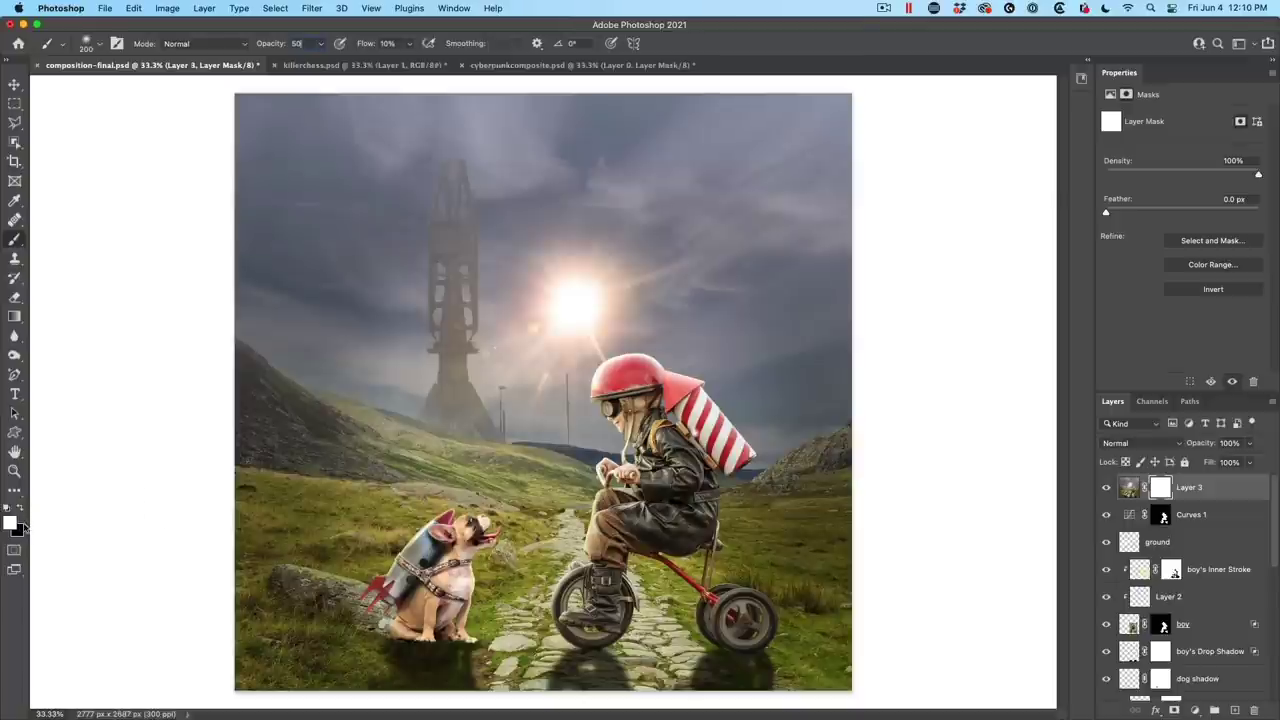
click(17, 85)
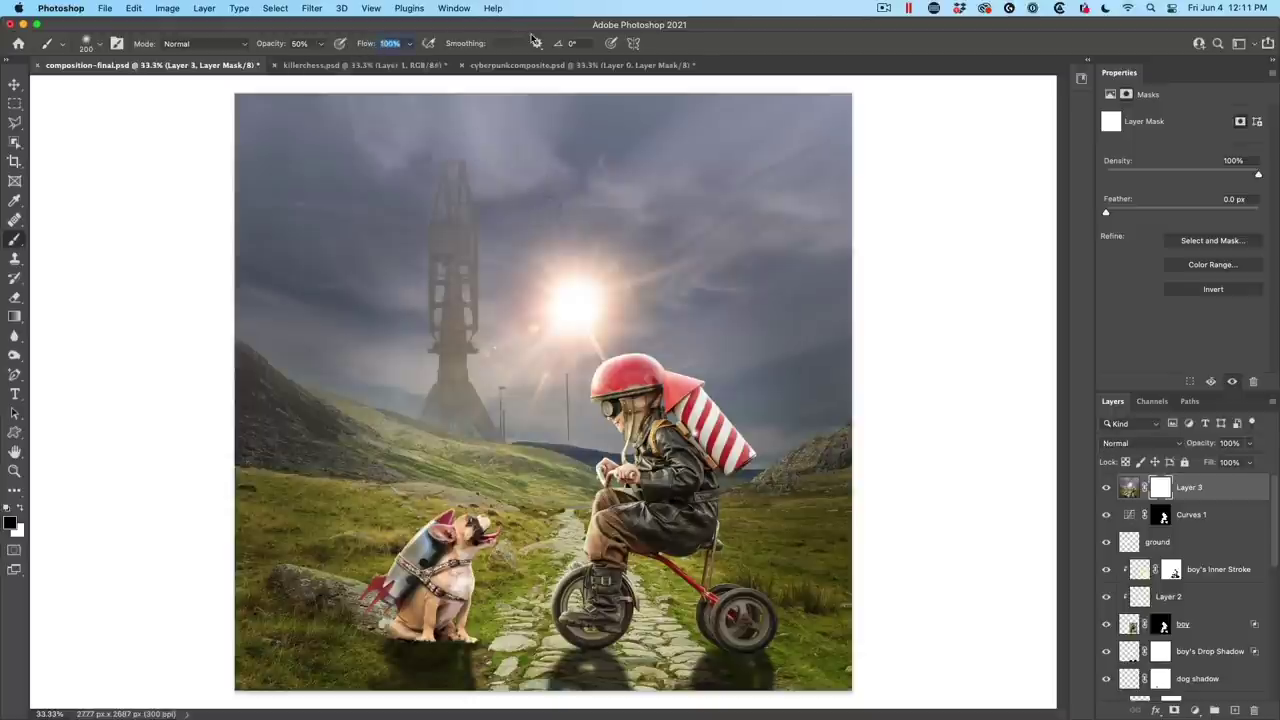
key(bracketright)
key(bracketright)
key(bracketright)
key(bracketright)
key(bracketright)
key(bracketright)
Paint half-strength gray strokes over the sky, tower and sun, then view Layer 3's mask alone.
mouse_move(662, 345)
mouse_down()
mouse_move(770, 300)
mouse_move(800, 330)
mouse_move(690, 260)
mouse_move(692, 128)
mouse_move(420, 250)
mouse_move(440, 320)
mouse_up()
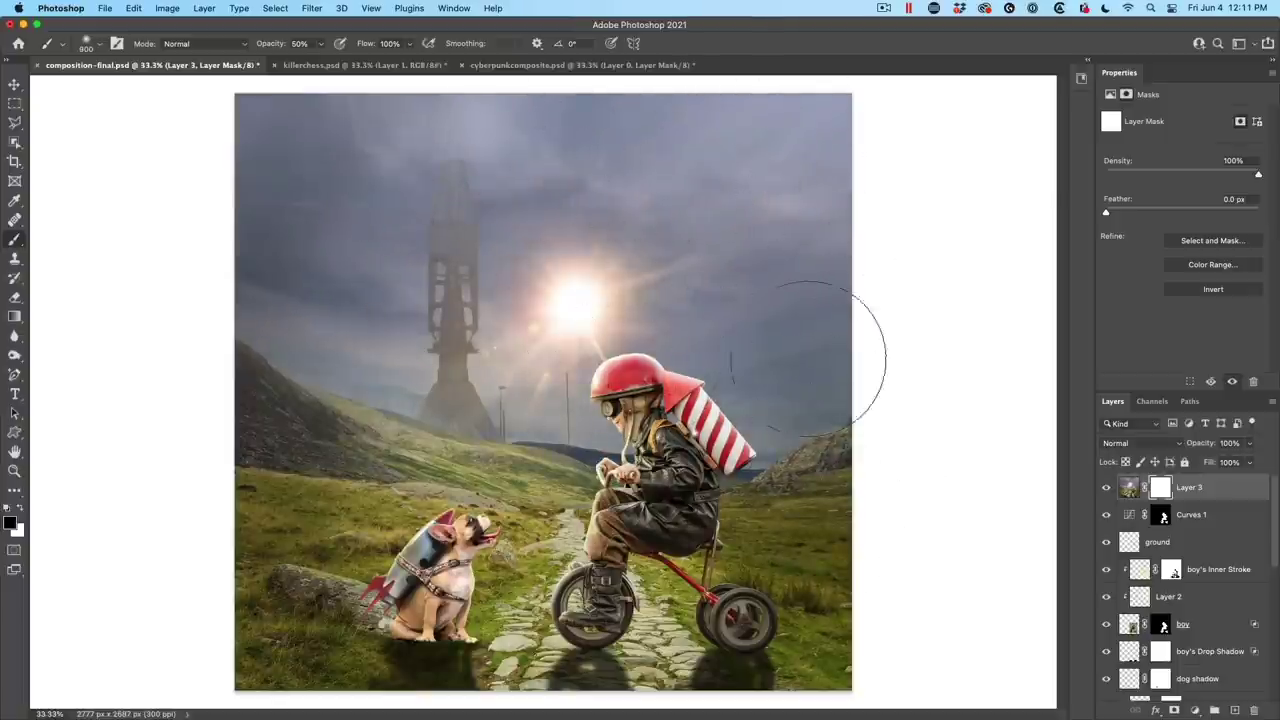
mouse_move(829, 357)
mouse_down()
mouse_move(786, 300)
mouse_move(760, 340)
mouse_up()
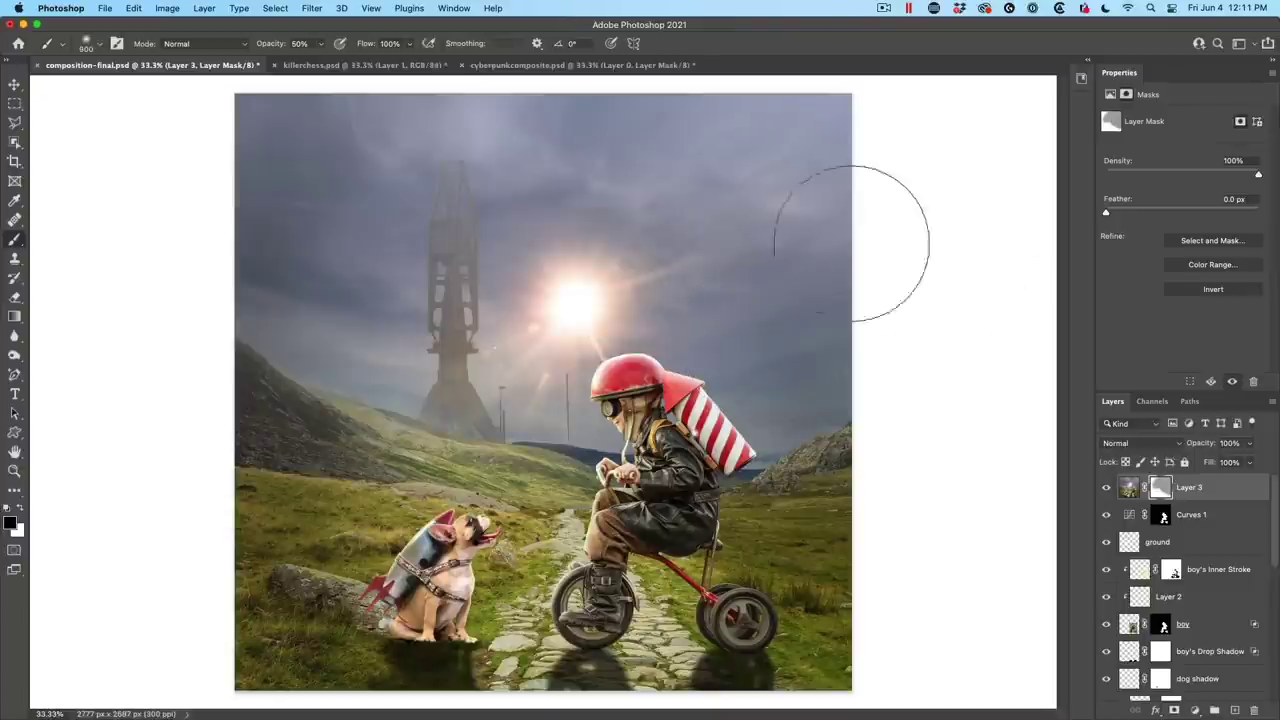
mouse_move(529, 143)
mouse_down()
mouse_move(360, 320)
mouse_move(318, 335)
mouse_up()
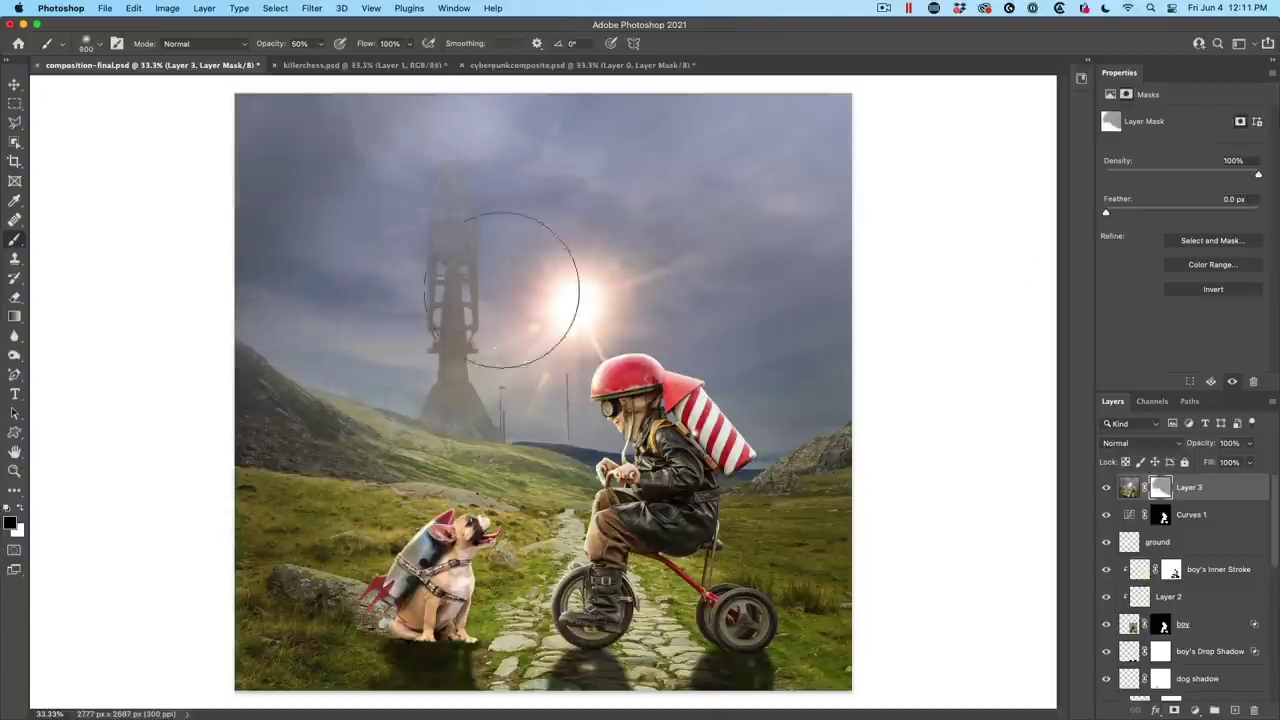
drag(463, 177, 249, 251)
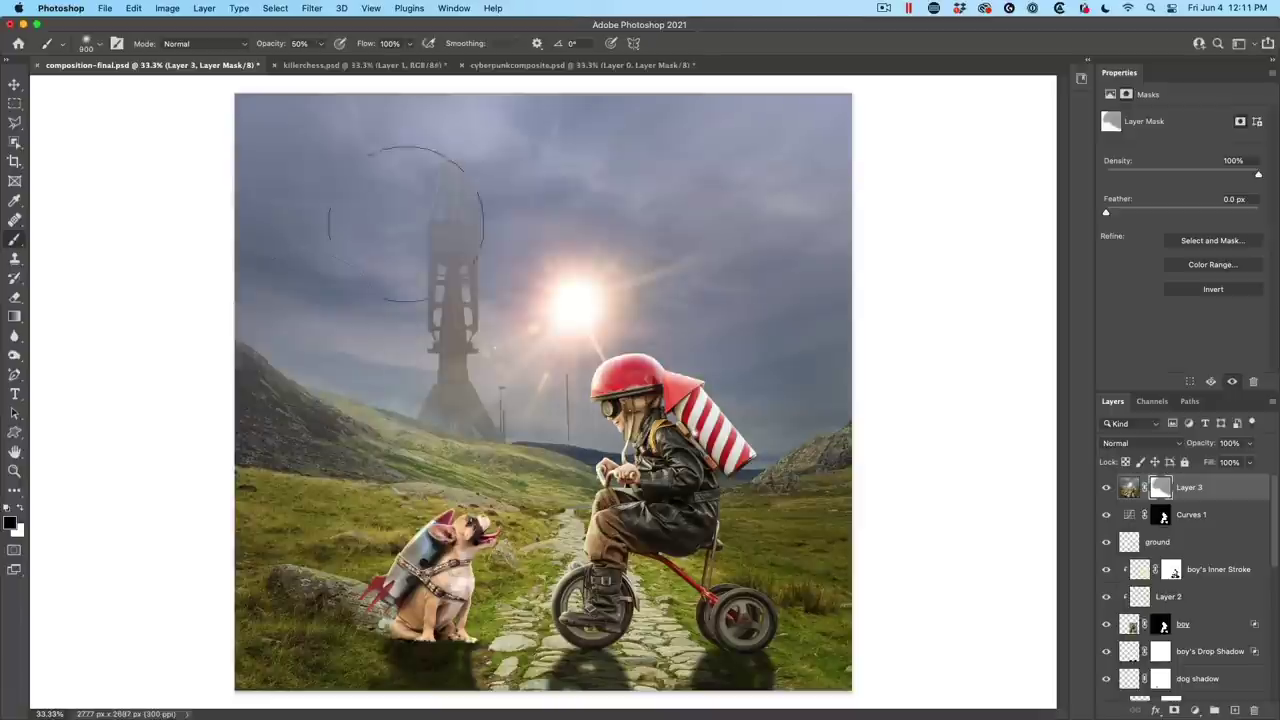
mouse_move(543, 177)
mouse_down()
mouse_move(449, 249)
mouse_move(535, 286)
mouse_up()
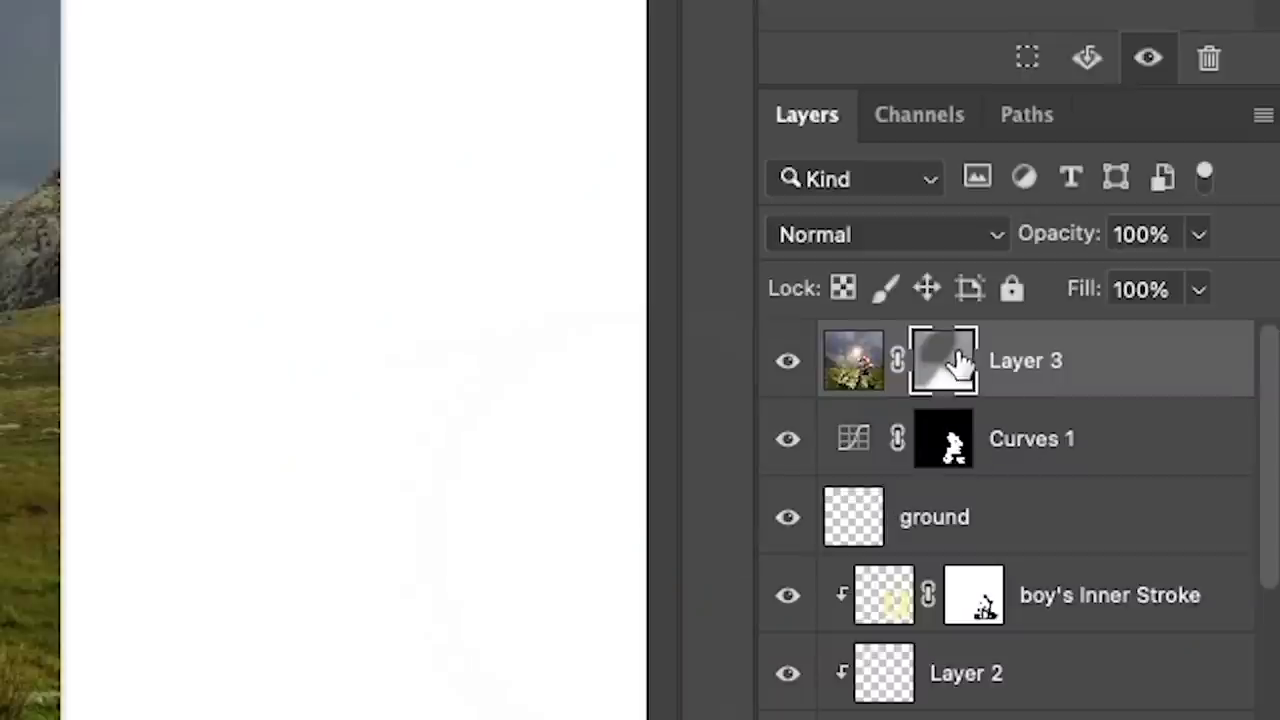
alt+click(958, 362)
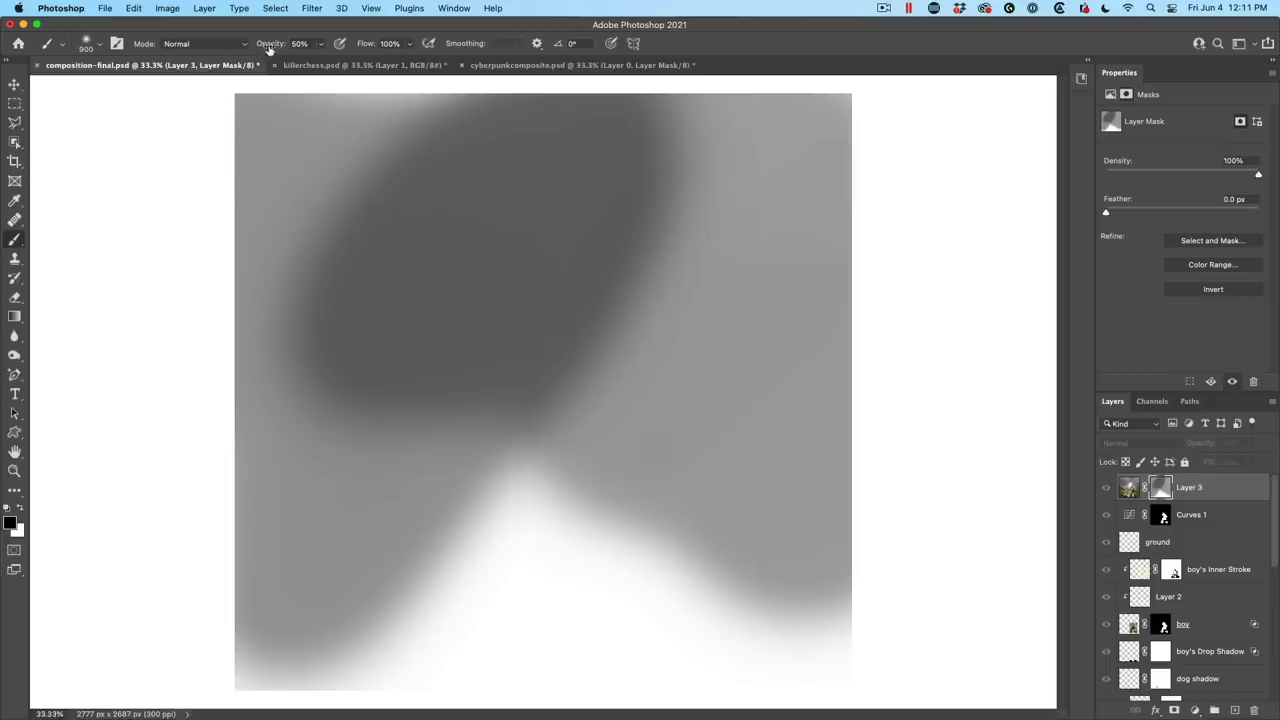
Darken most of Layer 3's mask with overlapping 50%-opacity strokes, then show the colour composite again.
mouse_move(500, 571)
mouse_down()
mouse_move(429, 625)
mouse_move(691, 600)
mouse_move(677, 657)
mouse_move(214, 657)
mouse_move(700, 560)
mouse_move(329, 466)
mouse_move(657, 371)
mouse_move(357, 371)
mouse_move(926, 283)
mouse_up()
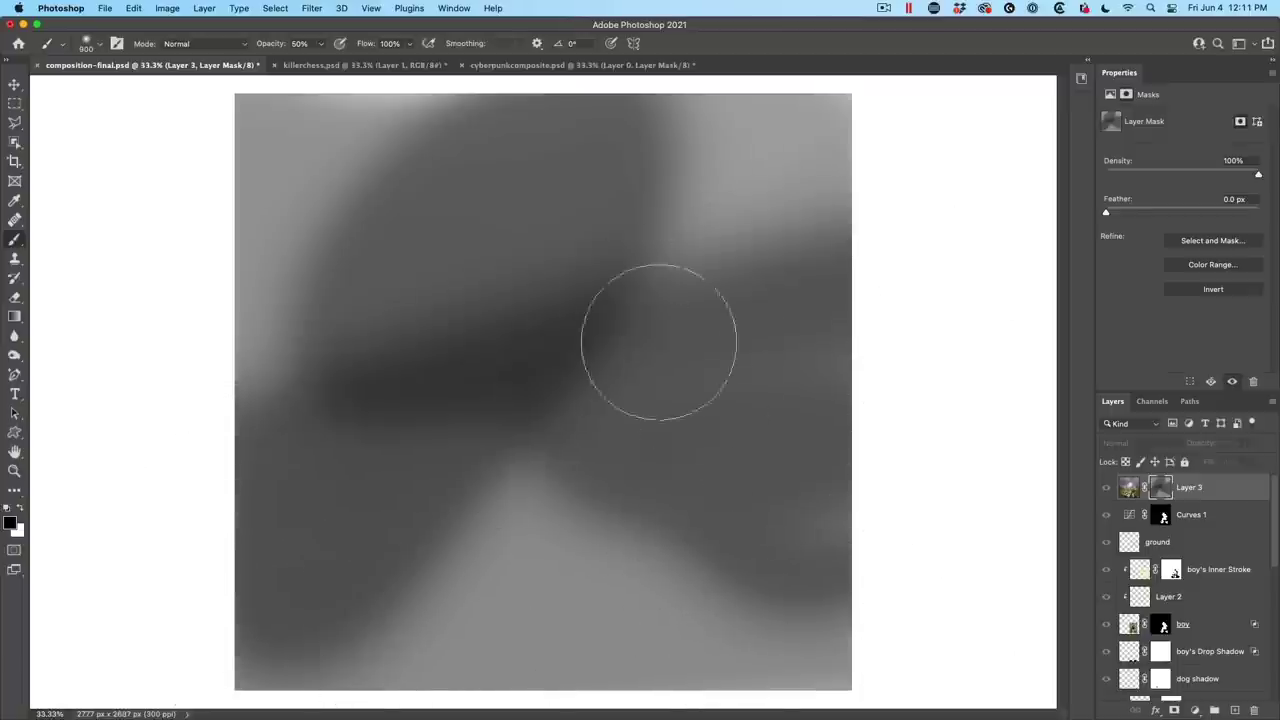
mouse_move(640, 337)
mouse_down()
mouse_move(752, 157)
mouse_move(771, 471)
mouse_up()
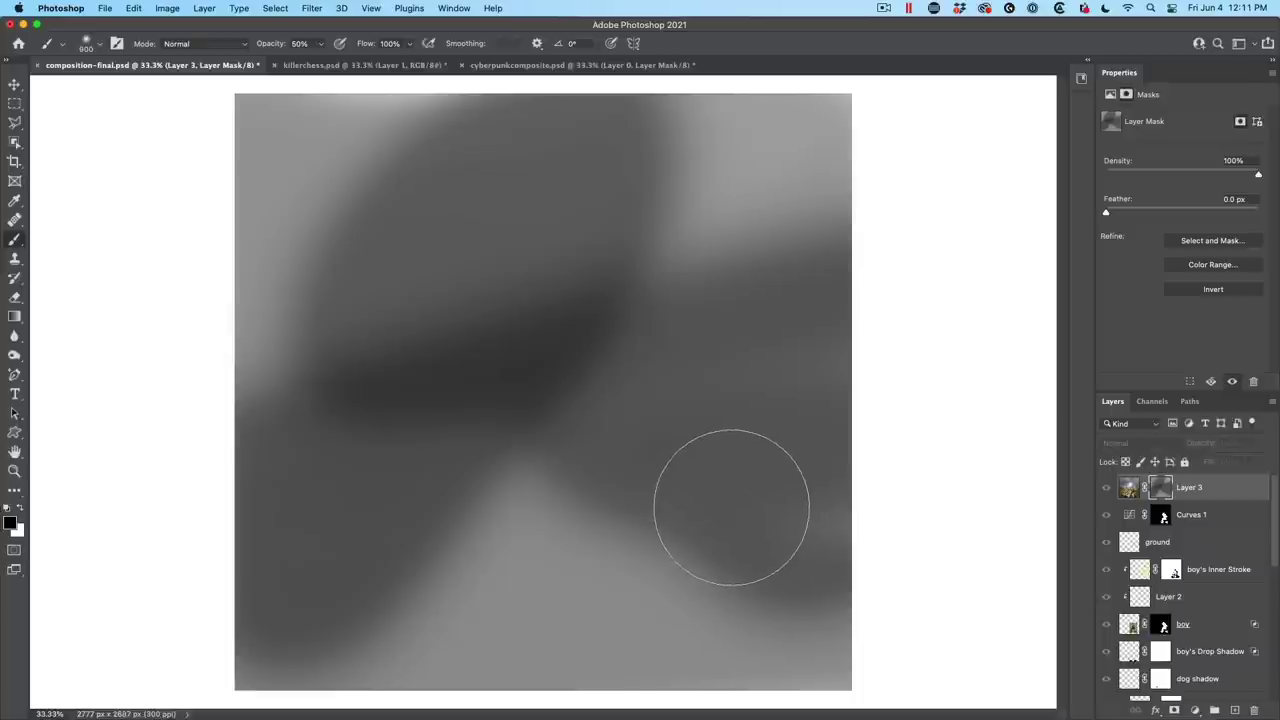
mouse_move(489, 471)
mouse_down()
mouse_move(266, 463)
mouse_move(942, 347)
mouse_up()
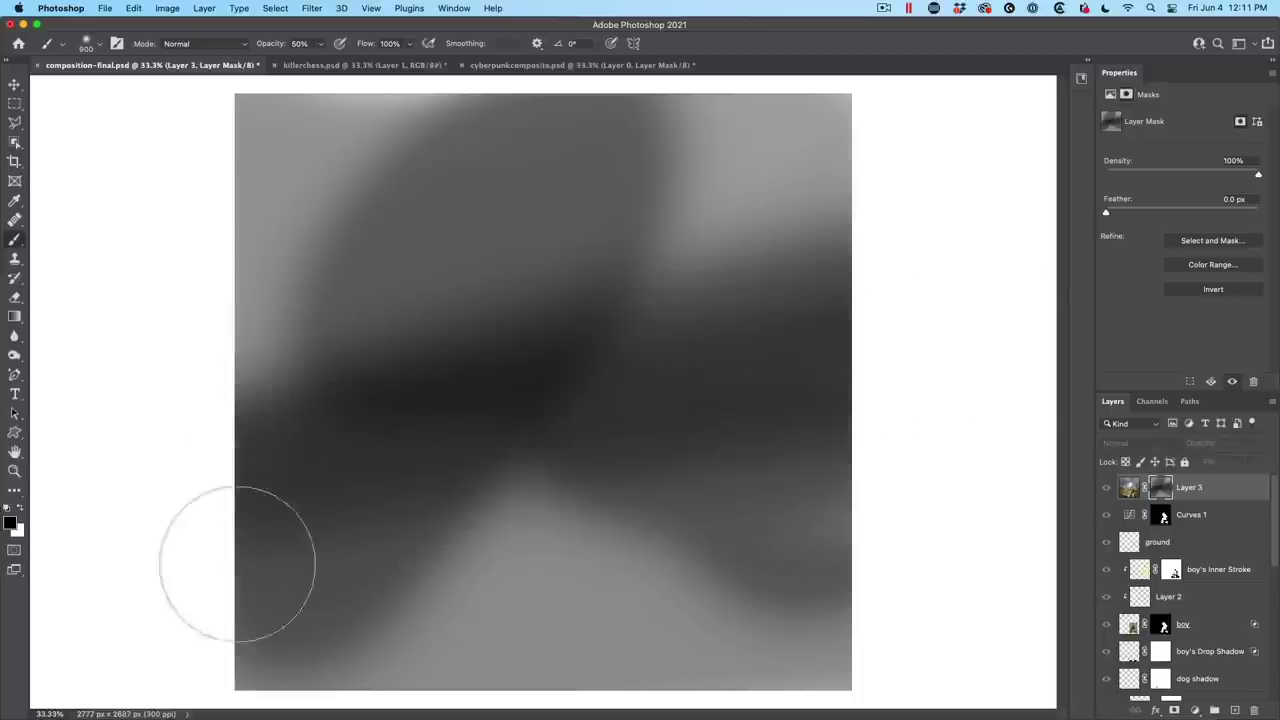
drag(234, 557, 914, 417)
drag(314, 629, 975, 494)
mouse_move(700, 400)
mouse_down()
mouse_move(600, 357)
mouse_move(614, 443)
mouse_move(531, 705)
mouse_up()
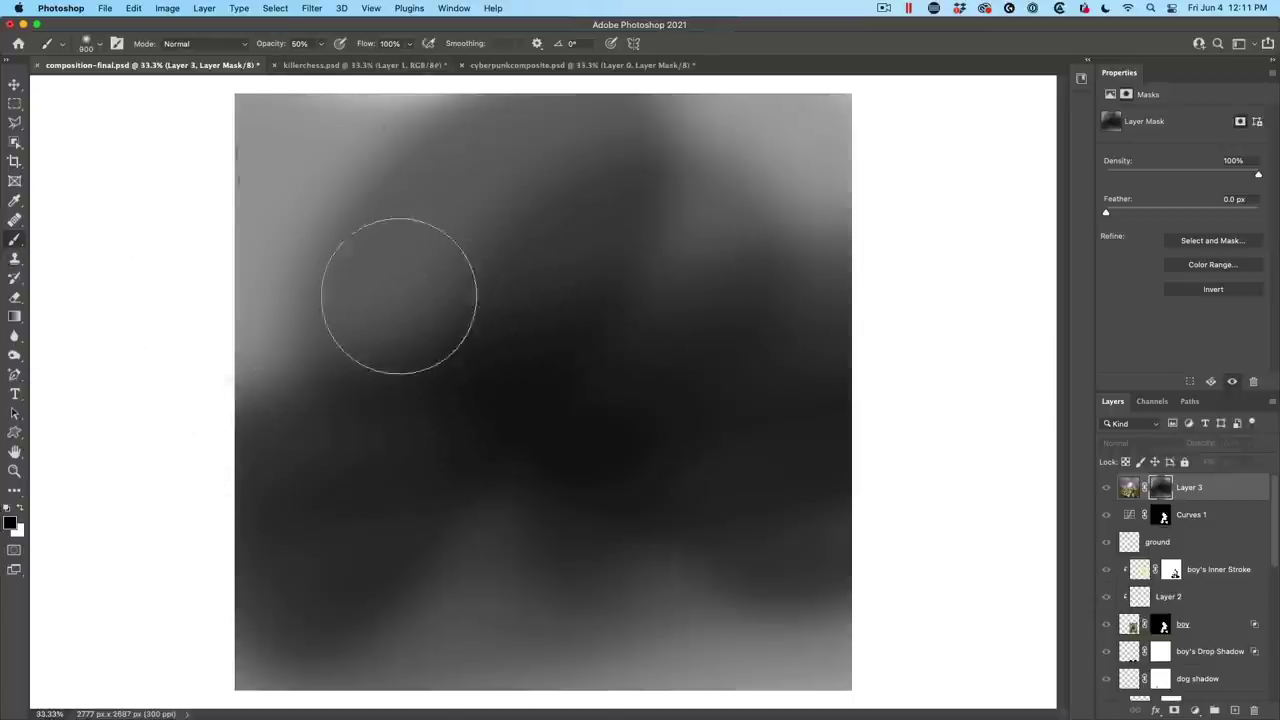
mouse_move(469, 223)
mouse_down()
mouse_move(451, 306)
mouse_move(623, 569)
mouse_move(1058, 587)
mouse_up()
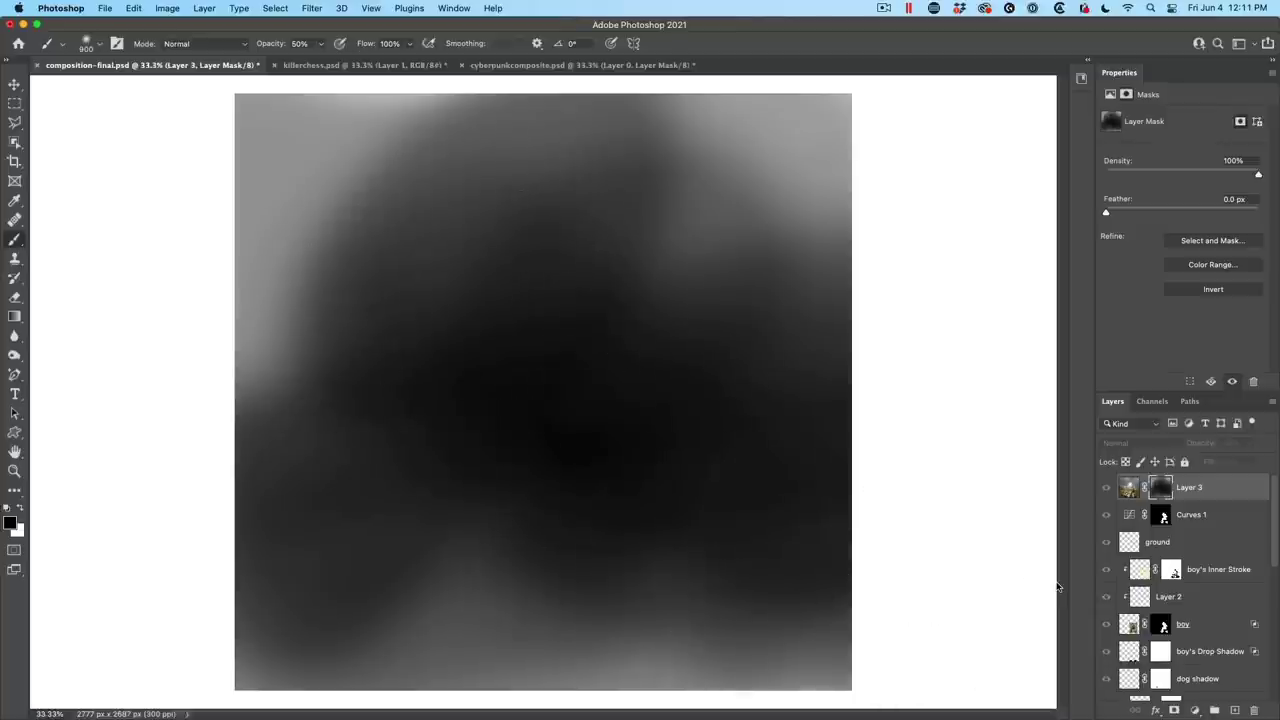
drag(814, 300, 257, 257)
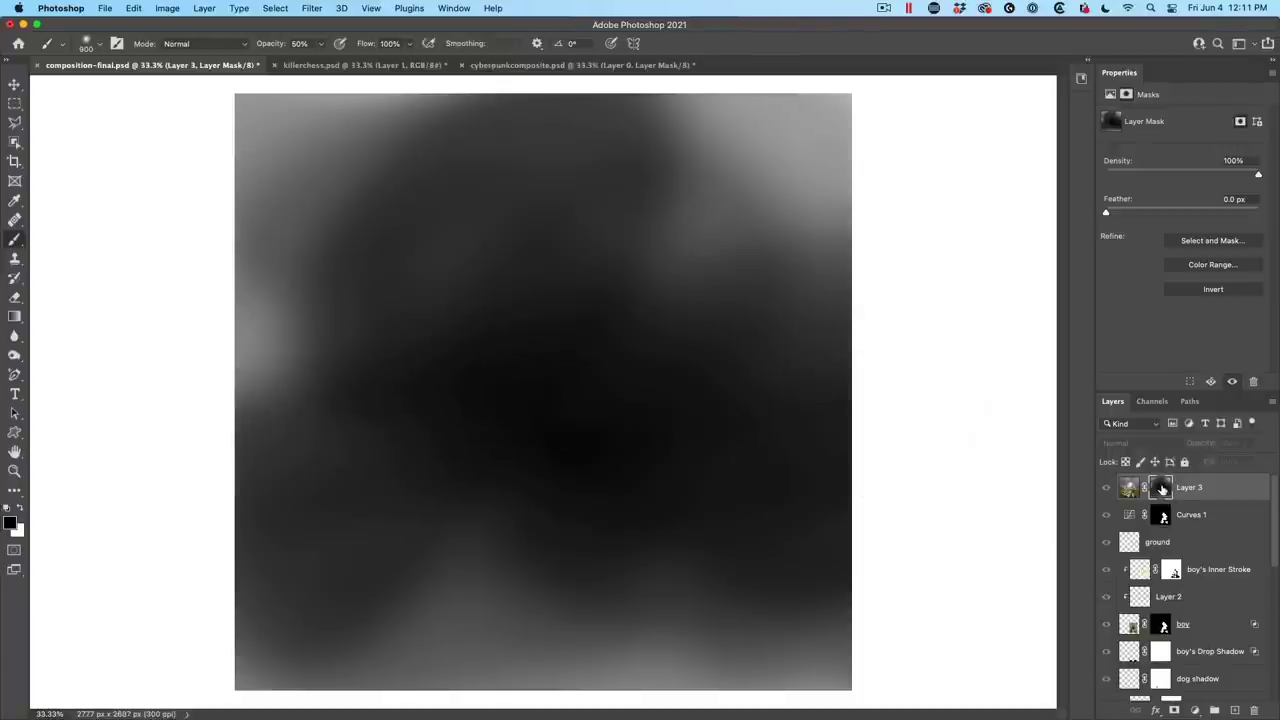
mouse_move(1162, 487)
mouse_down()
mouse_move(1180, 491)
mouse_move(1163, 487)
mouse_up()
click(1128, 487)
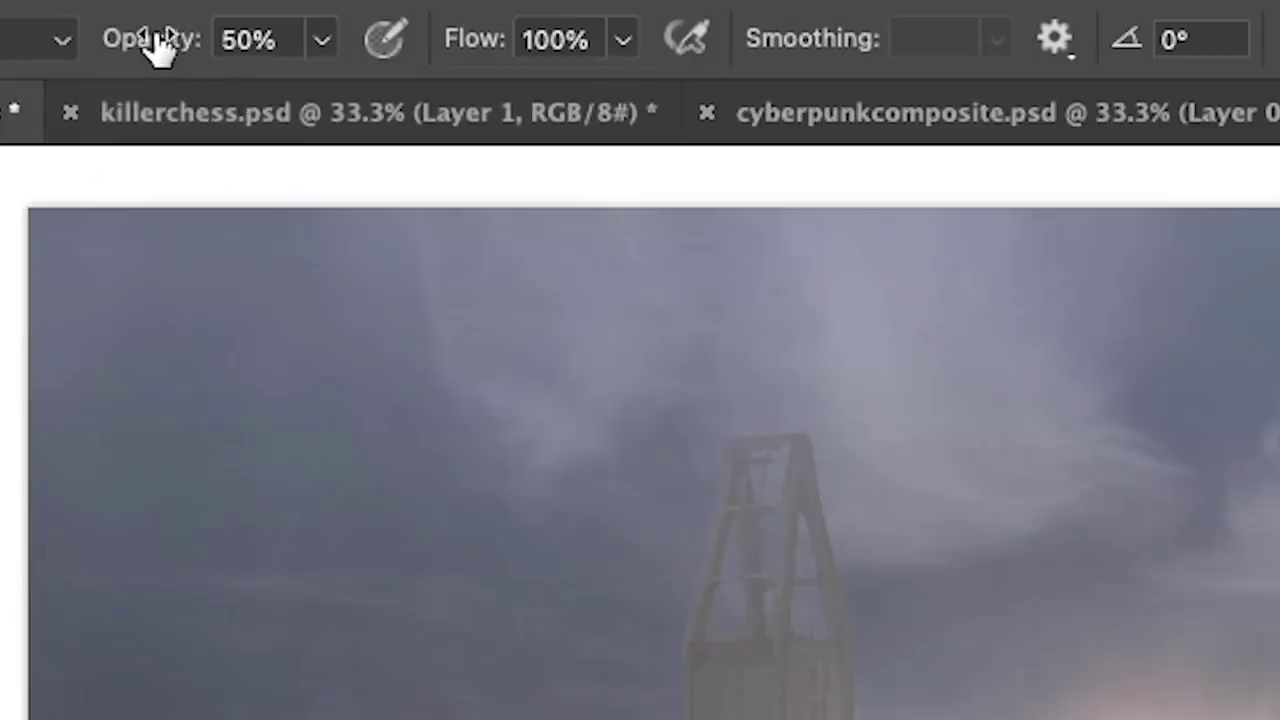
Set brush opacity to 100% and float the Brush Settings panel showing the soft 900 px tip.
drag(272, 44, 465, 49)
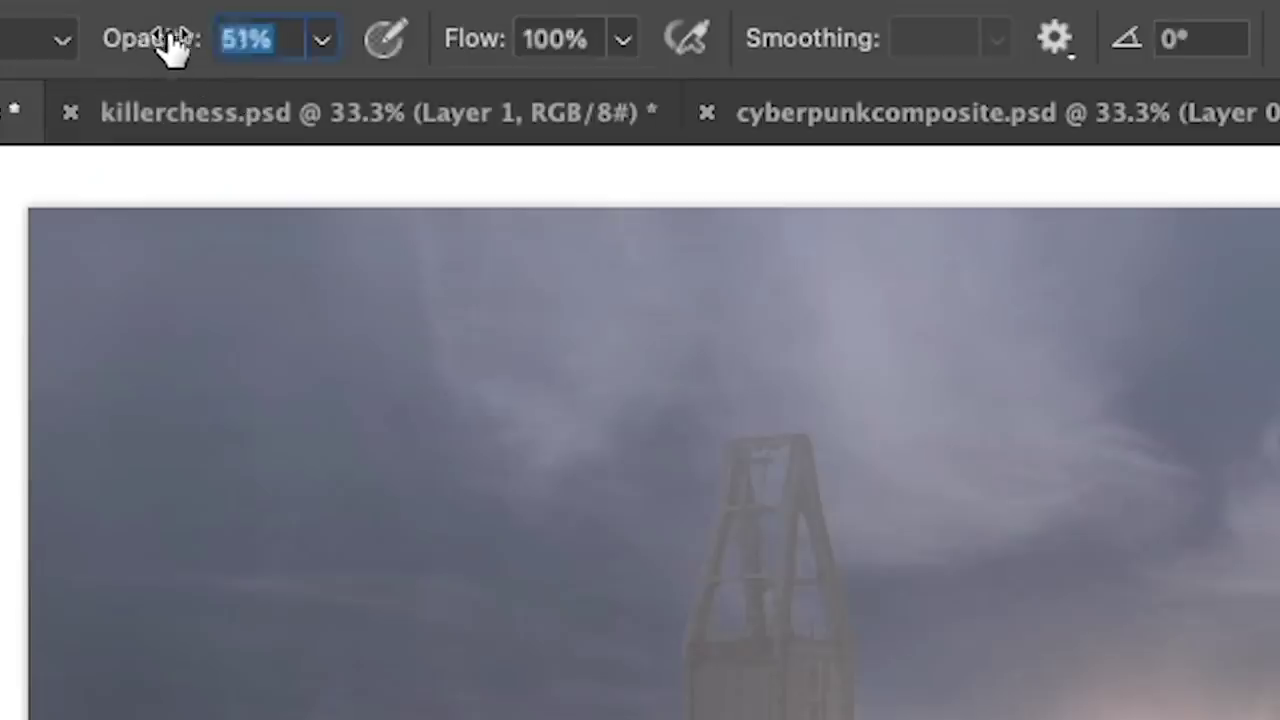
key(Return)
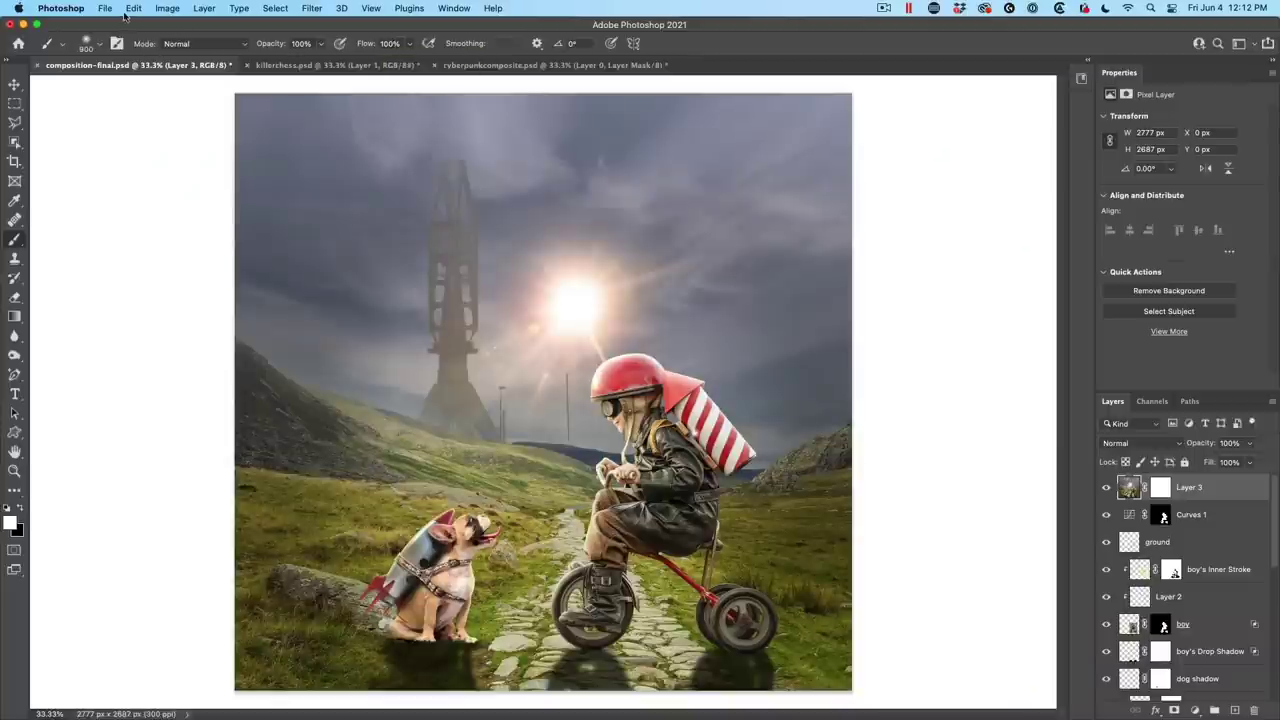
click(116, 44)
drag(1078, 64, 902, 85)
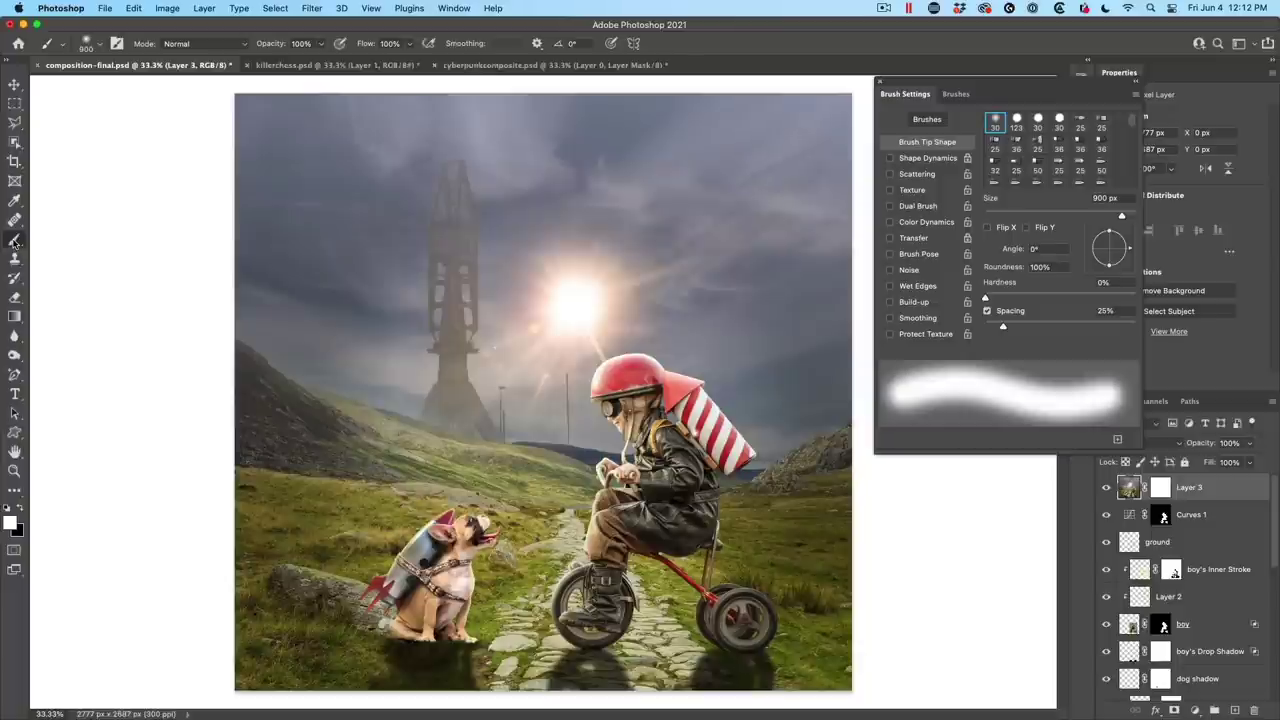
Set the foreground colour to B 50 (808080) with Only Web Colors turned off.
click(13, 524)
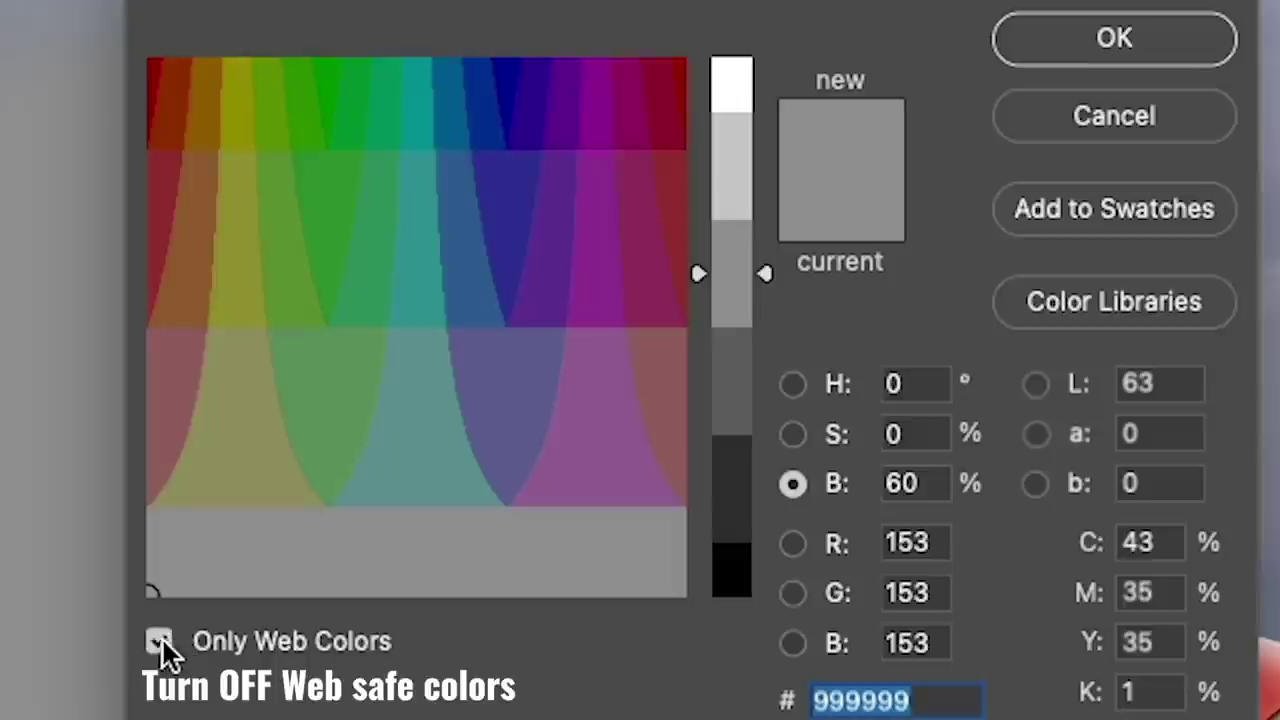
click(160, 643)
click(943, 485)
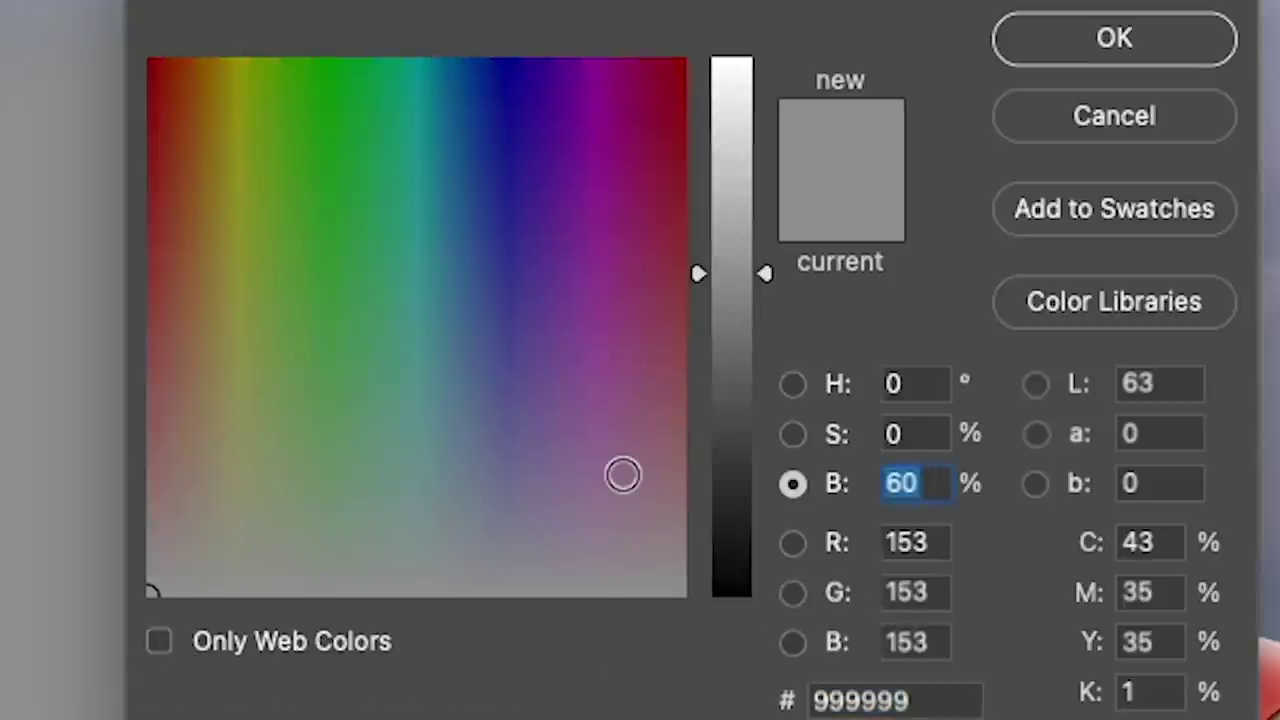
text(50)
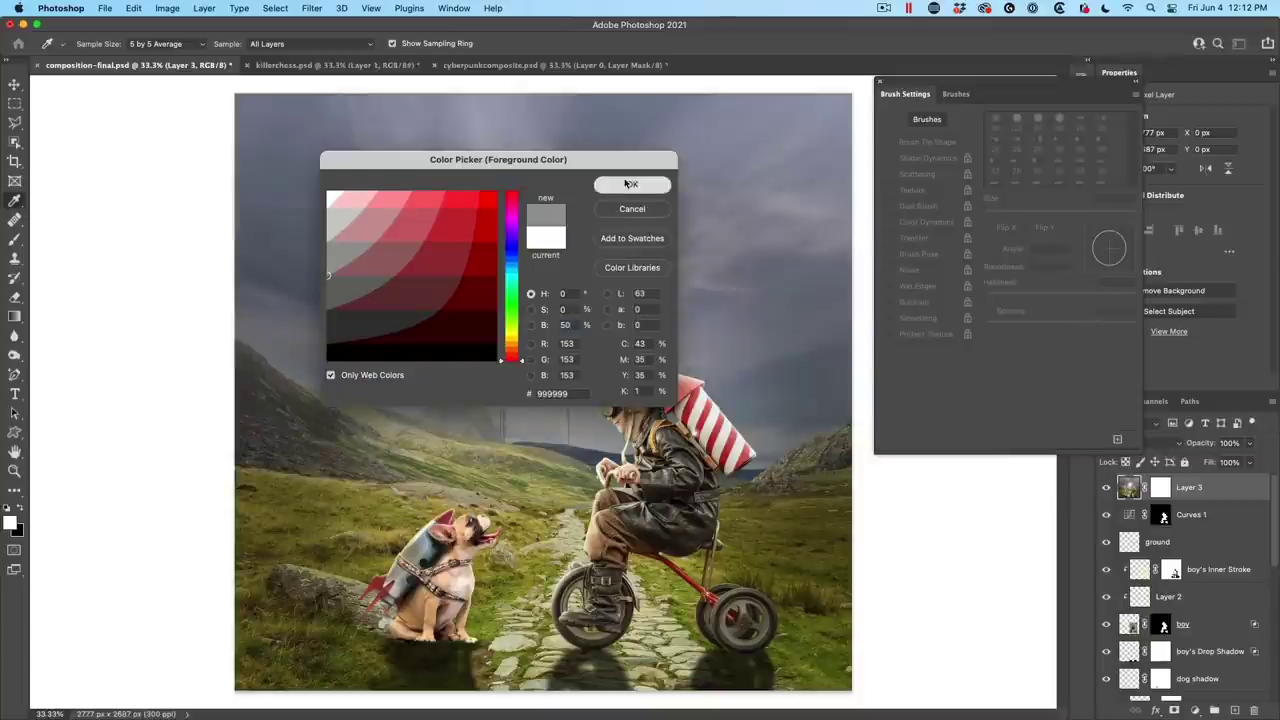
click(1077, 35)
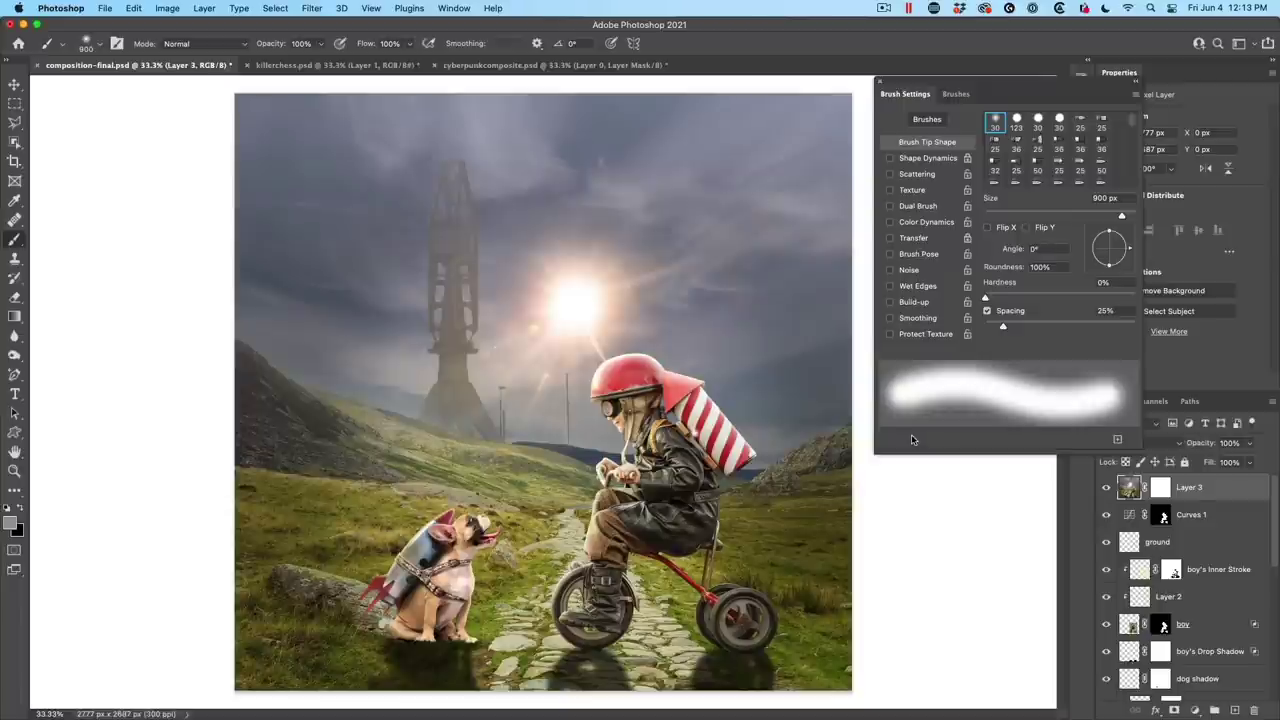
View Layer 3's mask alone and paint its upper area an even 50% gray.
click(1160, 488)
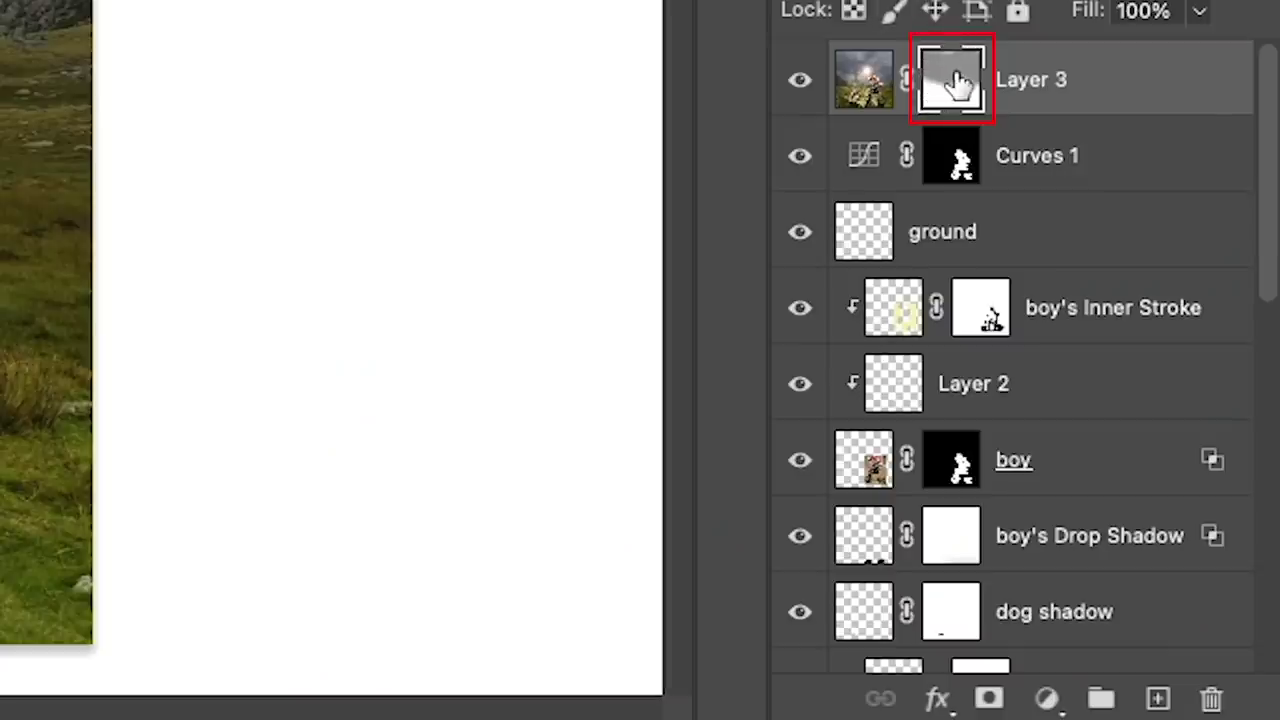
alt+click(955, 82)
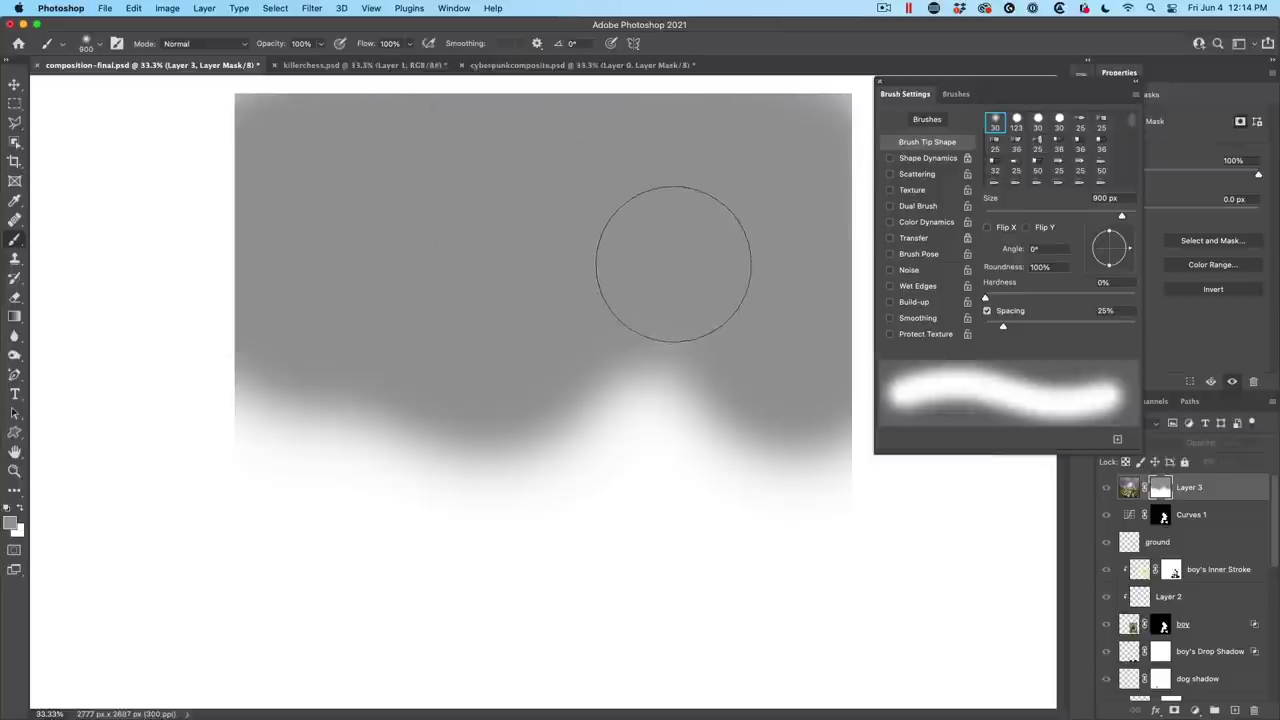
mouse_move(690, 290)
mouse_down()
mouse_move(671, 286)
mouse_move(855, 212)
mouse_up()
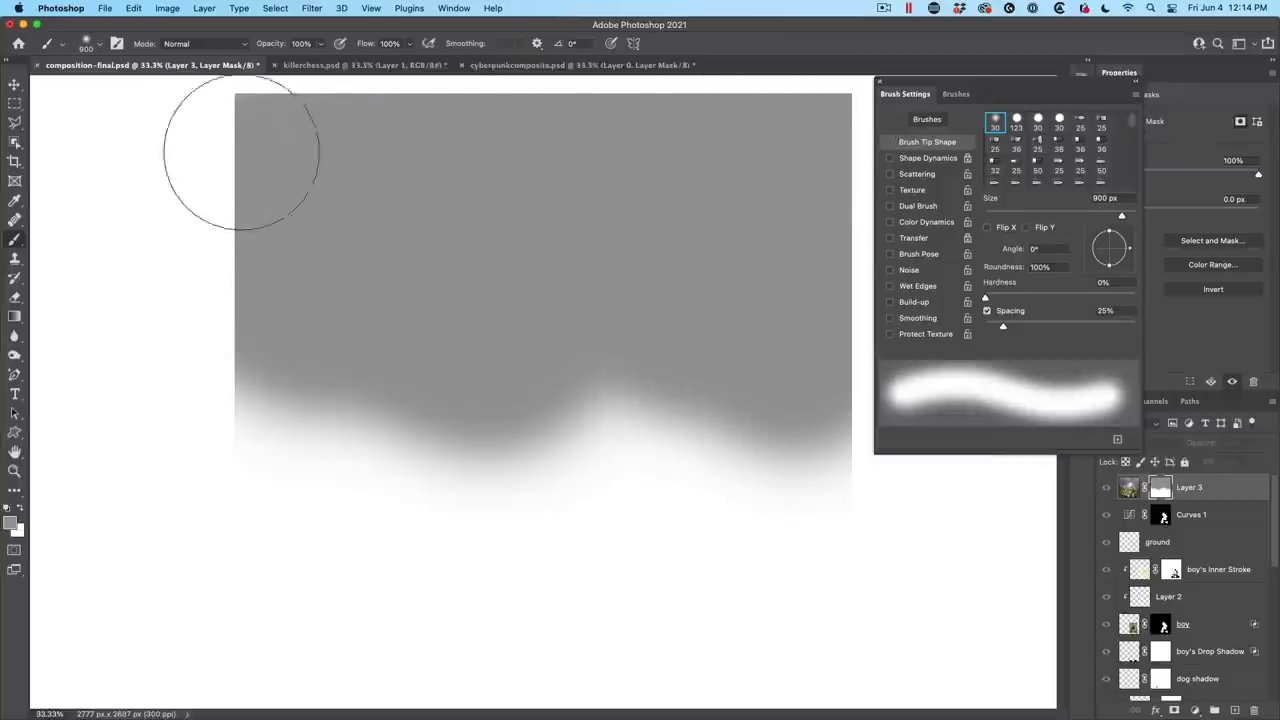
drag(228, 288, 354, 325)
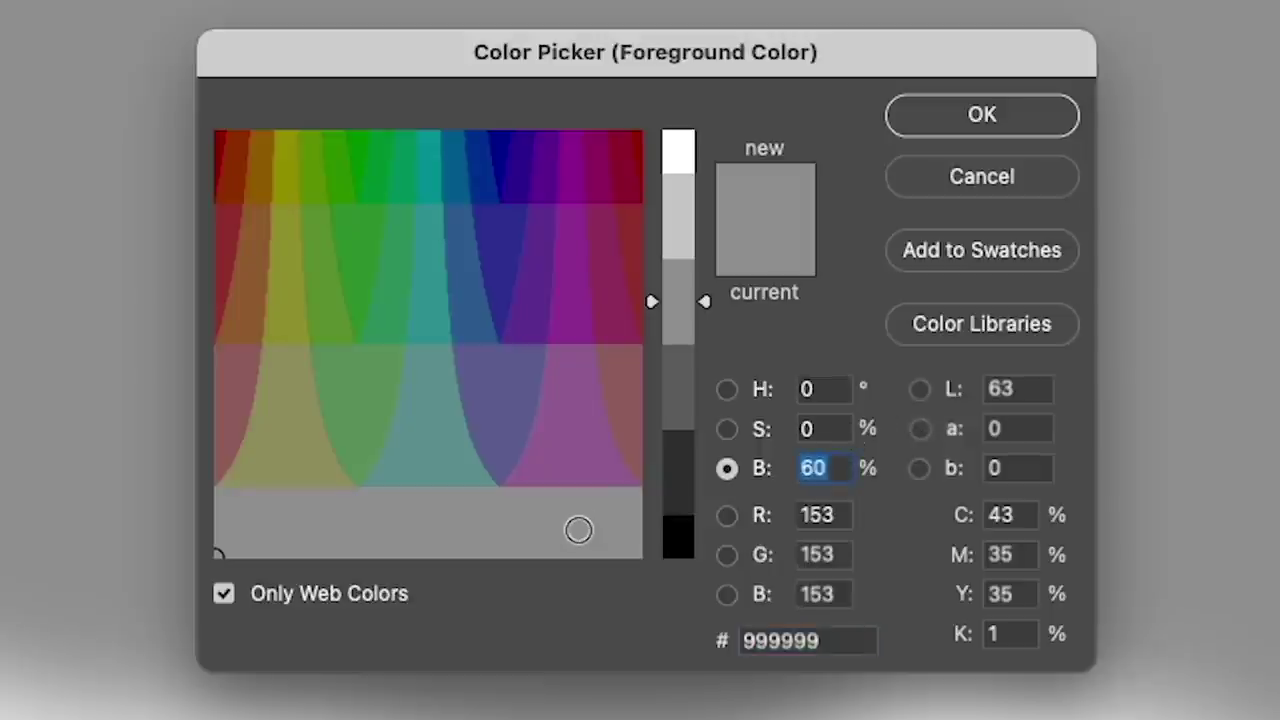
Repaint the mask's top in 30% gray, then return to the composite with the mask targeted.
text(30)
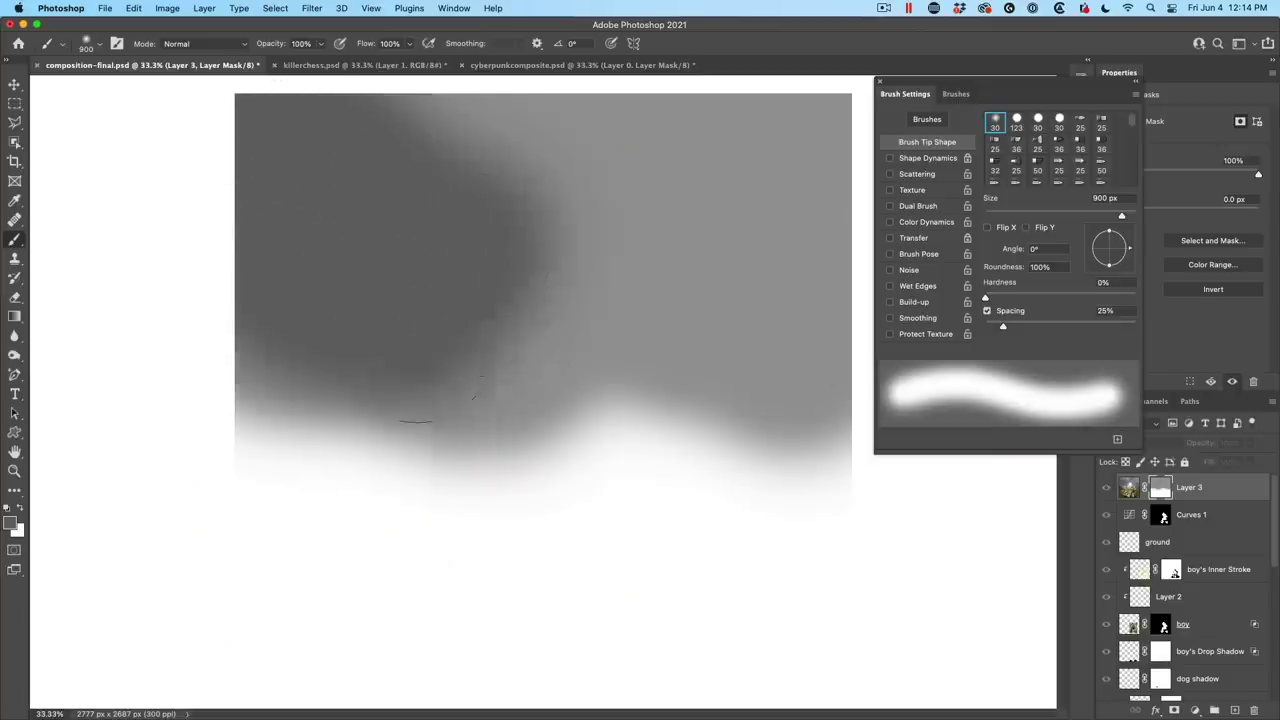
mouse_move(417, 344)
mouse_down()
mouse_move(443, 163)
mouse_move(757, 129)
mouse_move(752, 254)
mouse_move(714, 334)
mouse_move(243, 363)
mouse_move(623, 312)
mouse_up()
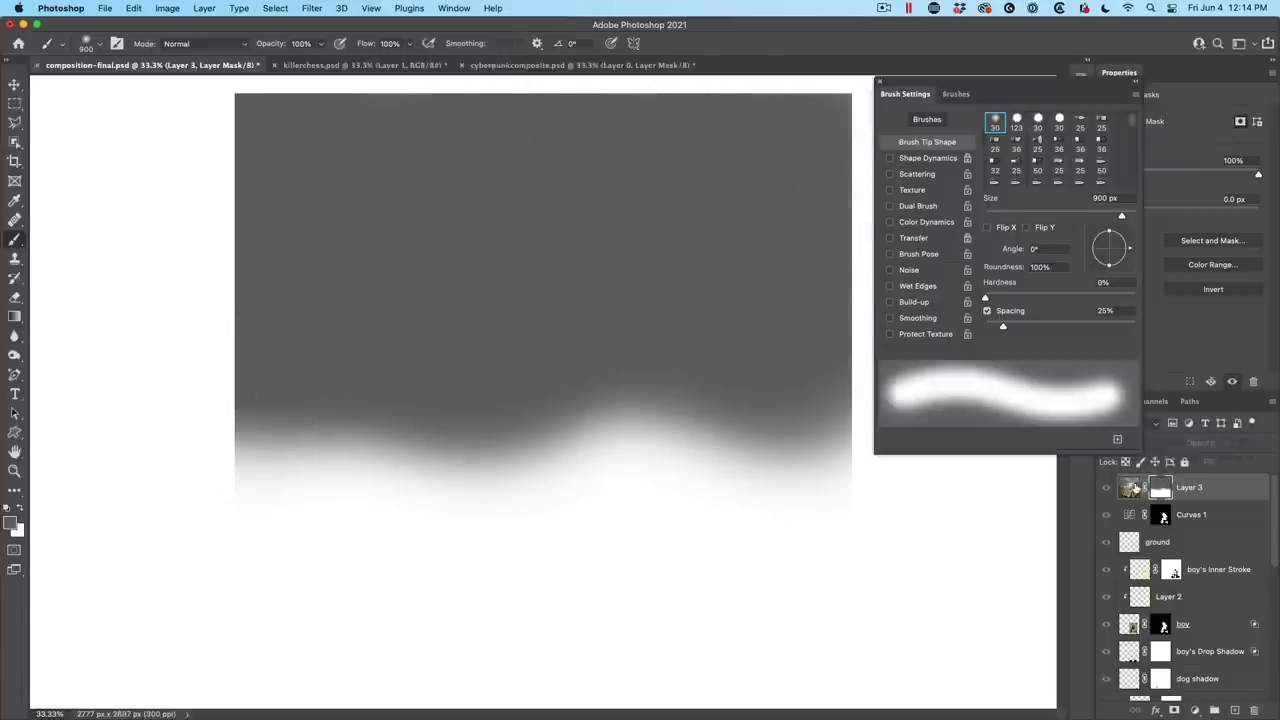
click(1130, 487)
click(1160, 487)
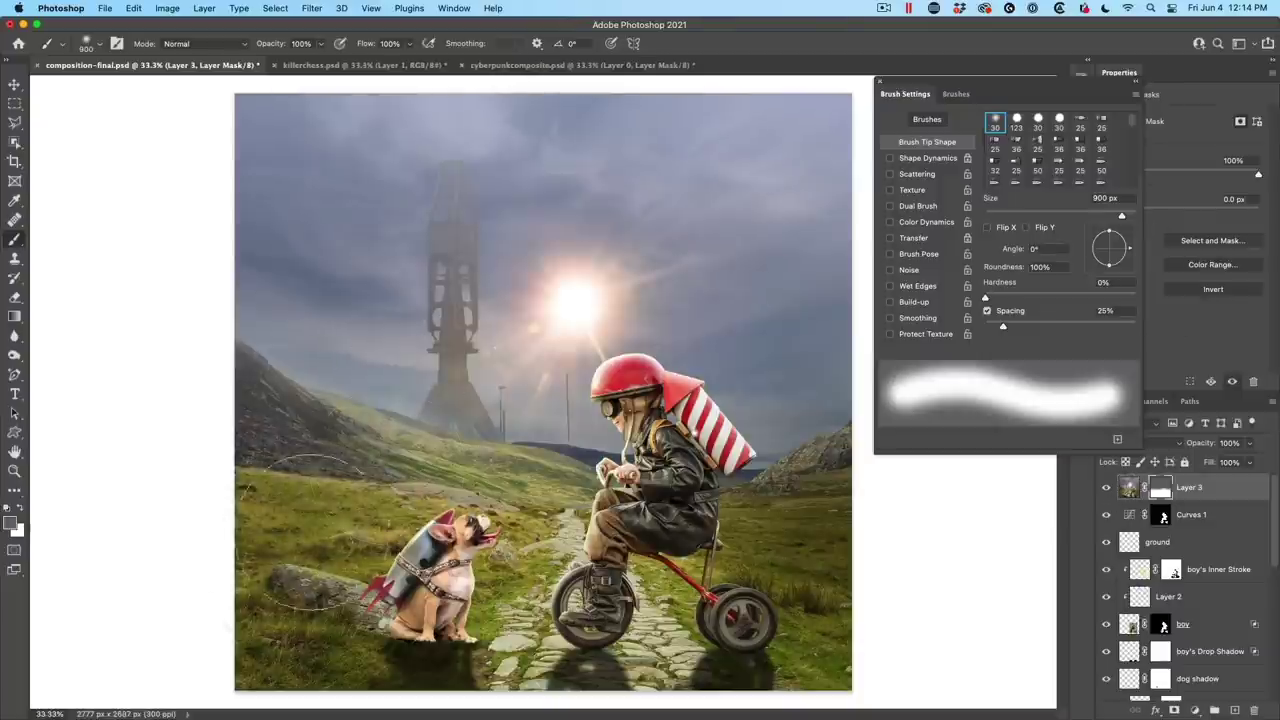